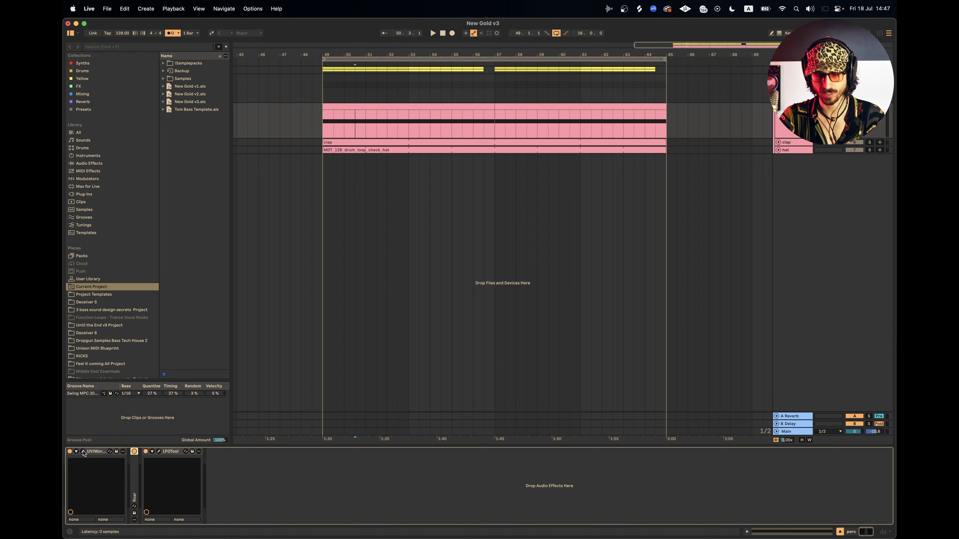
# Open UVIWorkstation on the perc track, clear its soundware filter and hide the browser to show the Cavern Club kit.
pyautogui.click(84, 452)
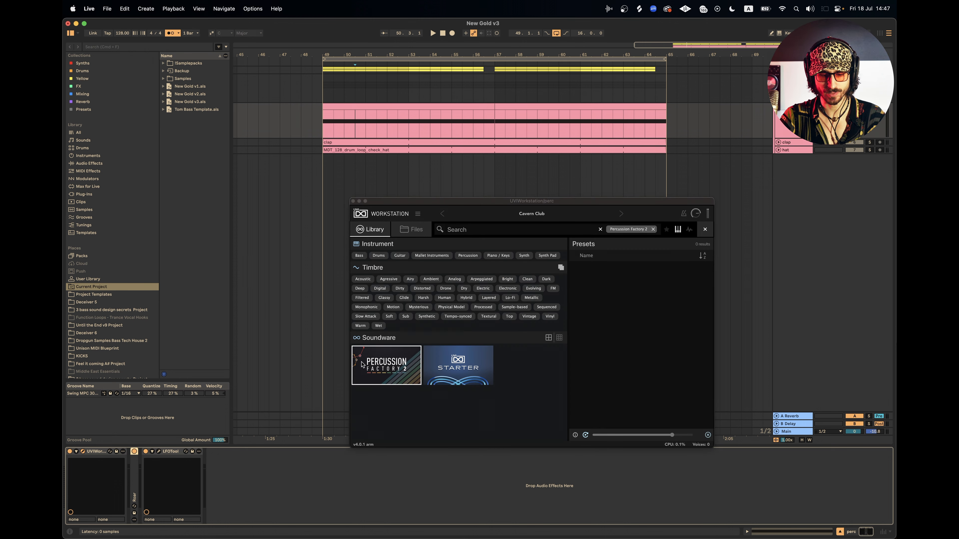
pyautogui.click(388, 327)
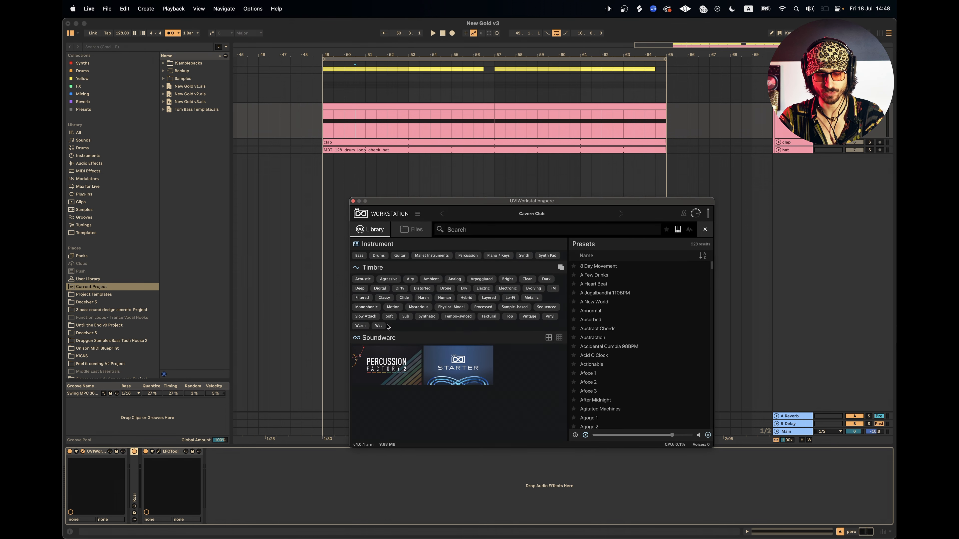
pyautogui.click(418, 214)
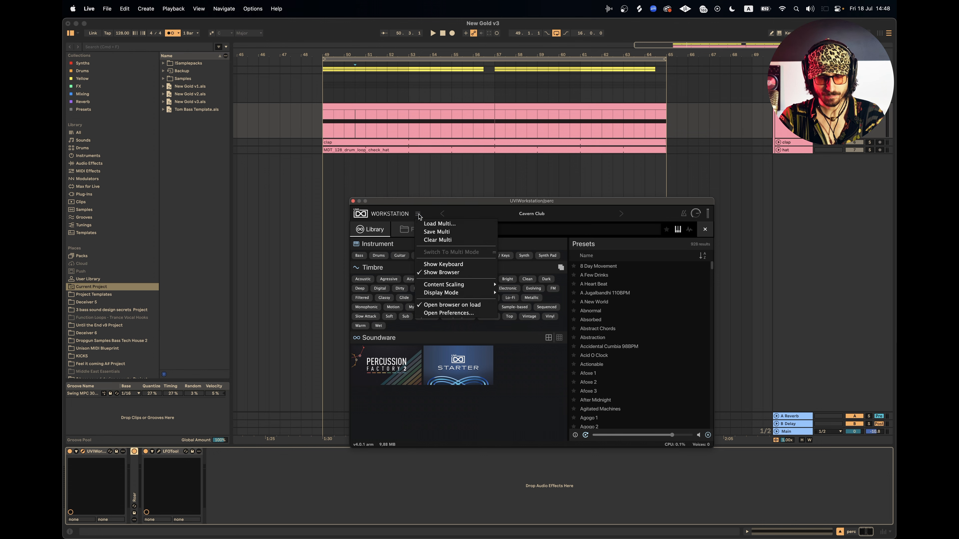
pyautogui.click(442, 274)
pyautogui.moveTo(503, 205); pyautogui.dragTo(501, 187)
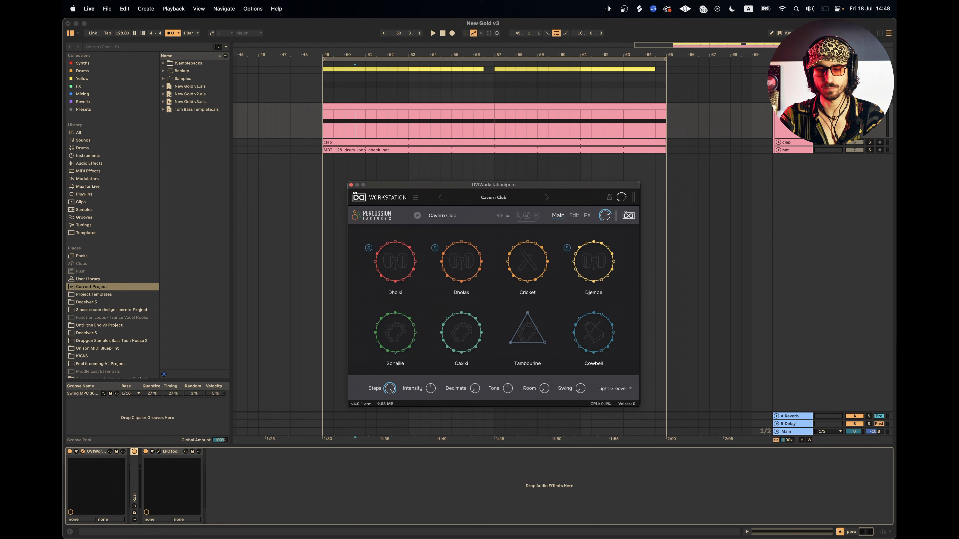
# Bypass LFOTool on the perc track and audition the Cavern Club pattern from bar 49.
pyautogui.click(146, 451)
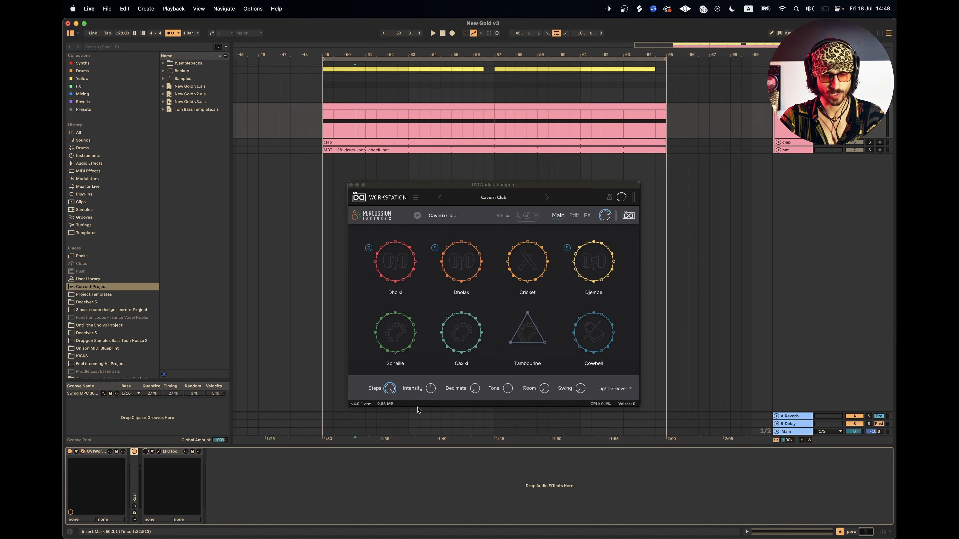
pyautogui.click(322, 126)
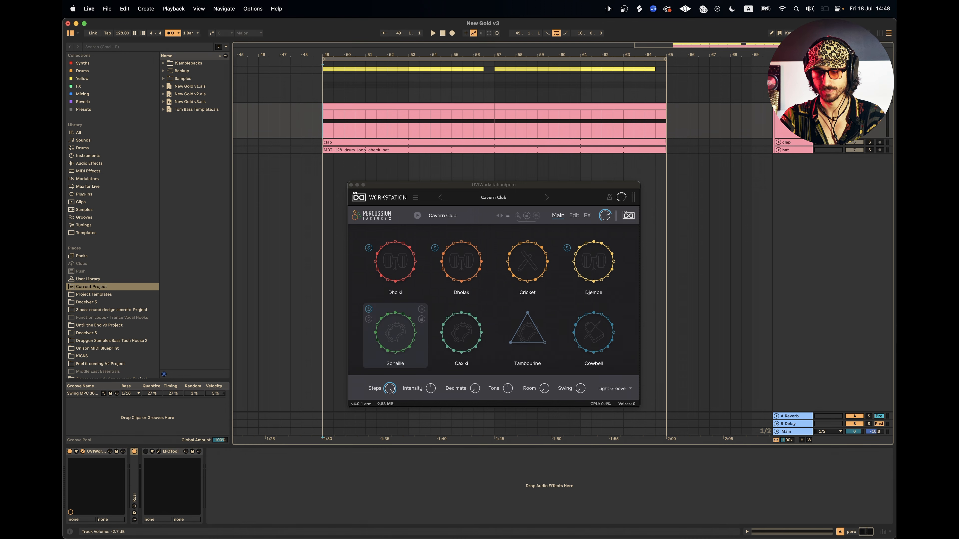
pyautogui.press('space')
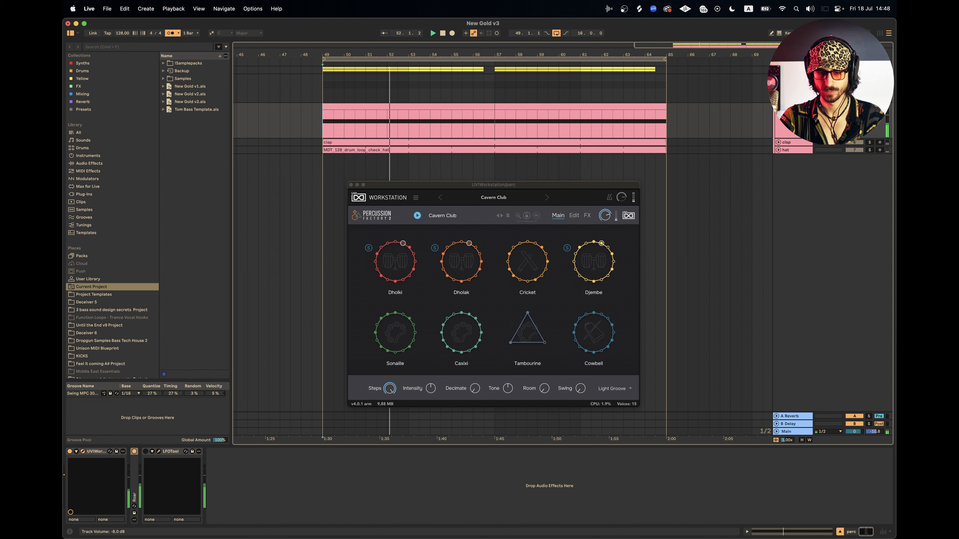
pyautogui.press('space')
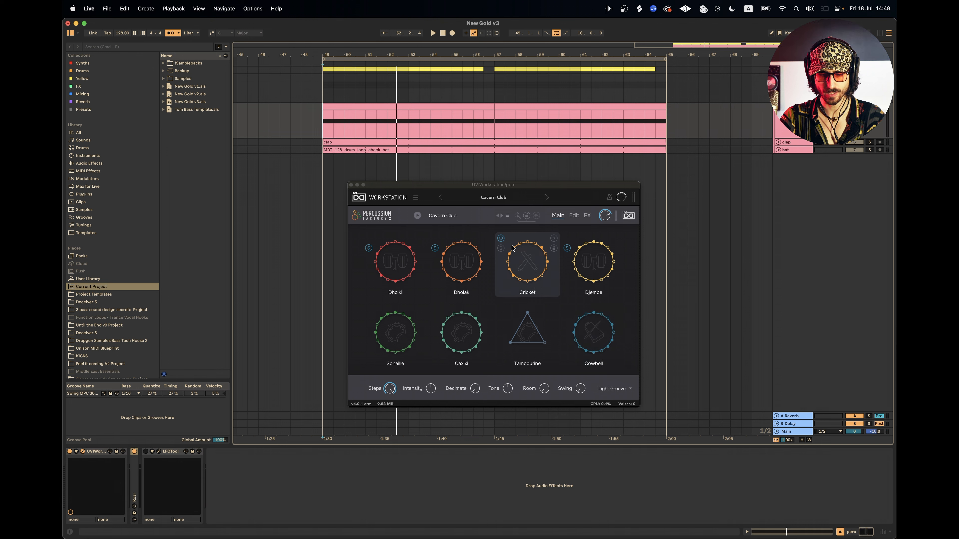
# Duplicate the perc track and solo the copy.
pyautogui.moveTo(487, 252)
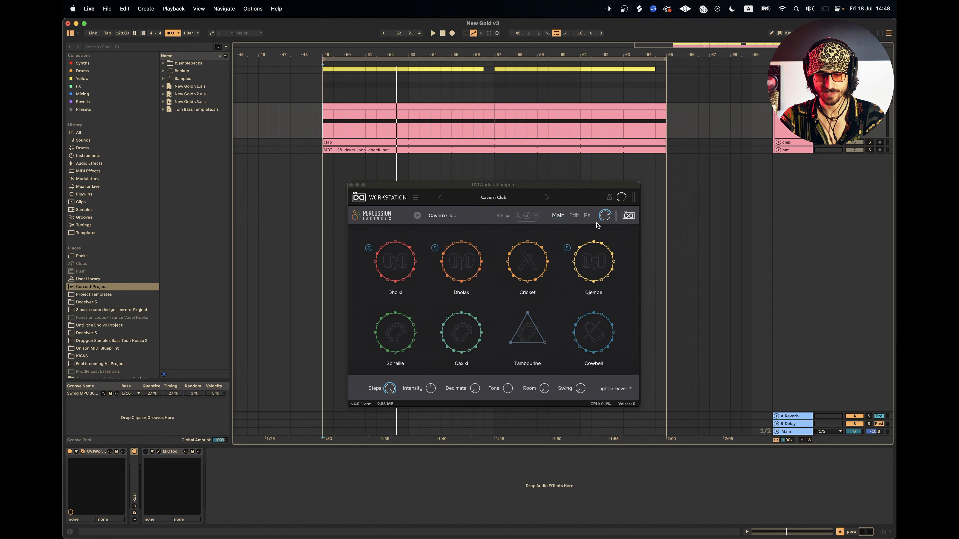
pyautogui.moveTo(425, 236)
pyautogui.click(791, 107)
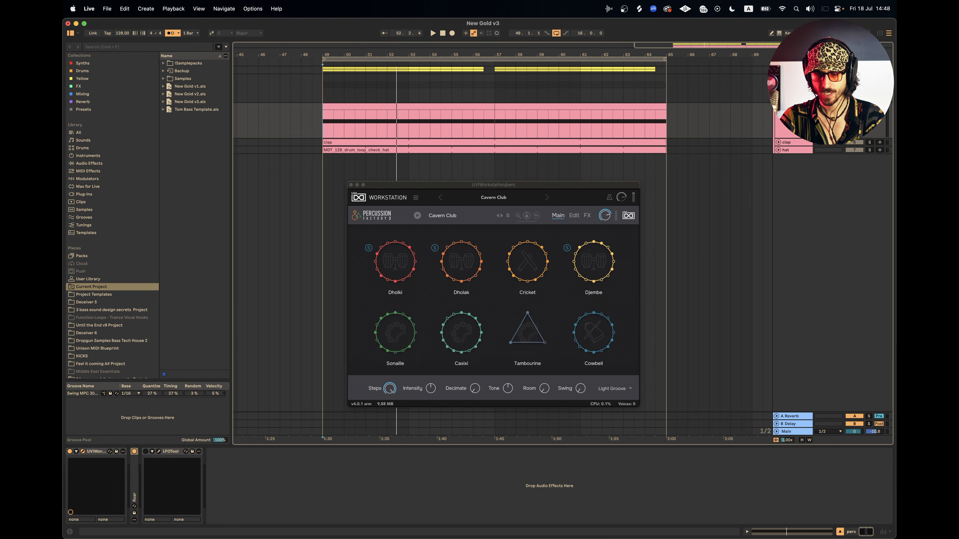
pyautogui.press('super+d')
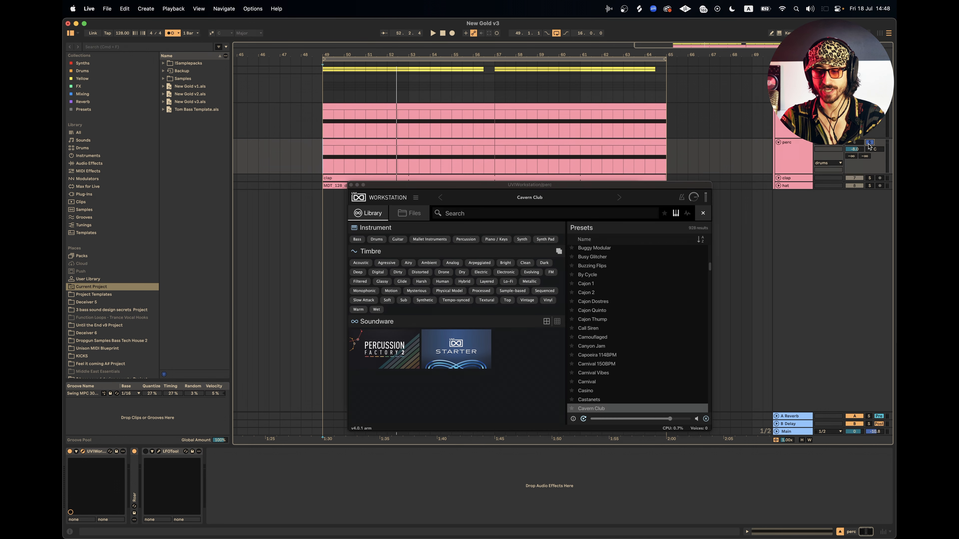
pyautogui.click(801, 160)
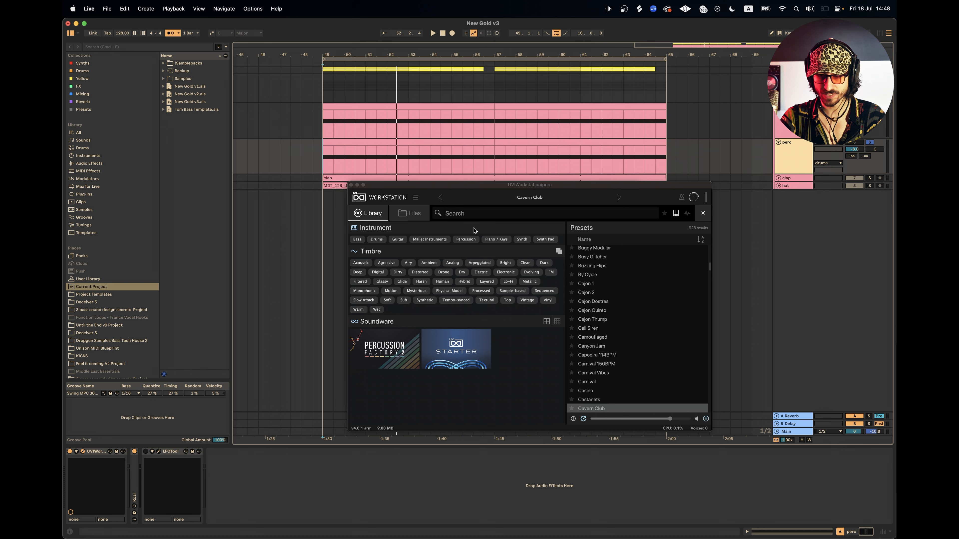
# Filter the copied track's UVIWorkstation library to Percussion Factory 2 and hide the browser.
pyautogui.click(391, 352)
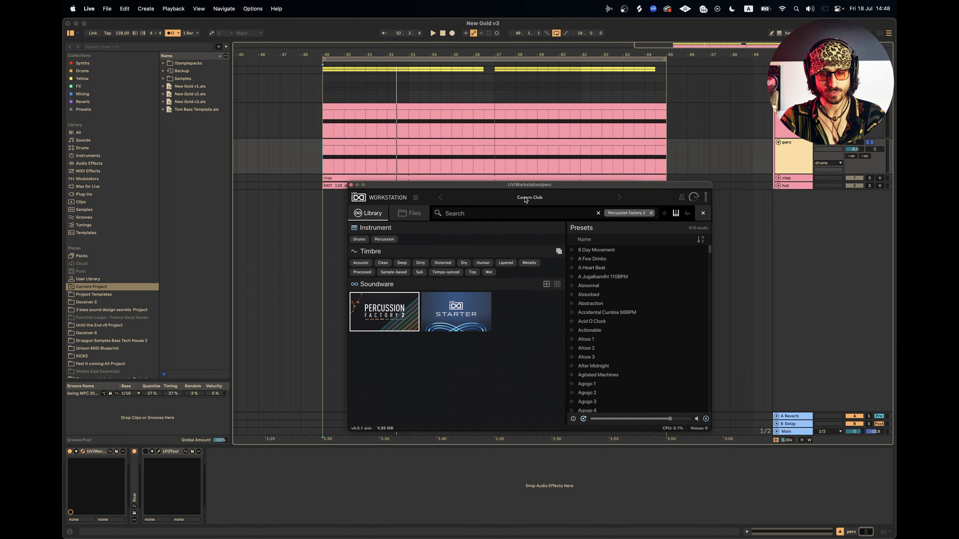
pyautogui.click(416, 198)
pyautogui.click(417, 200)
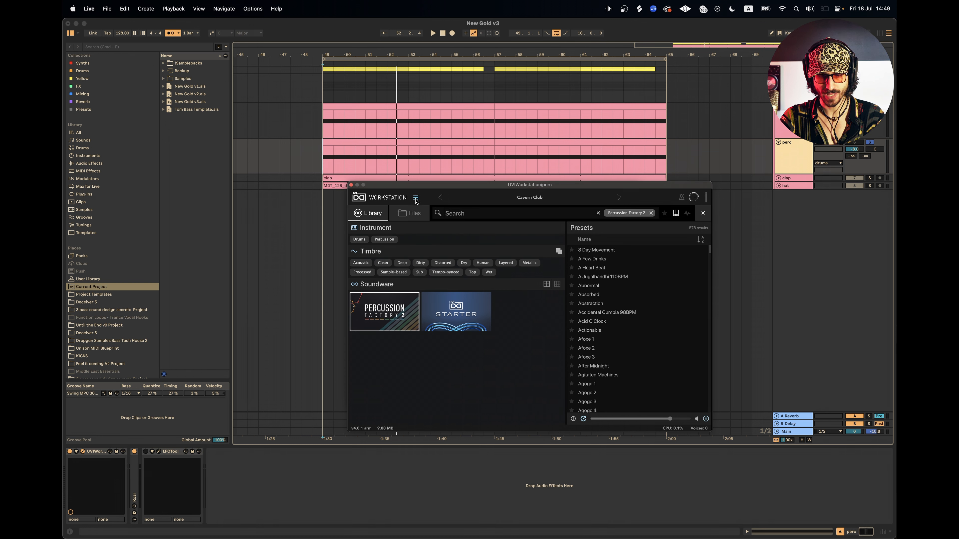
pyautogui.click(417, 199)
pyautogui.click(440, 261)
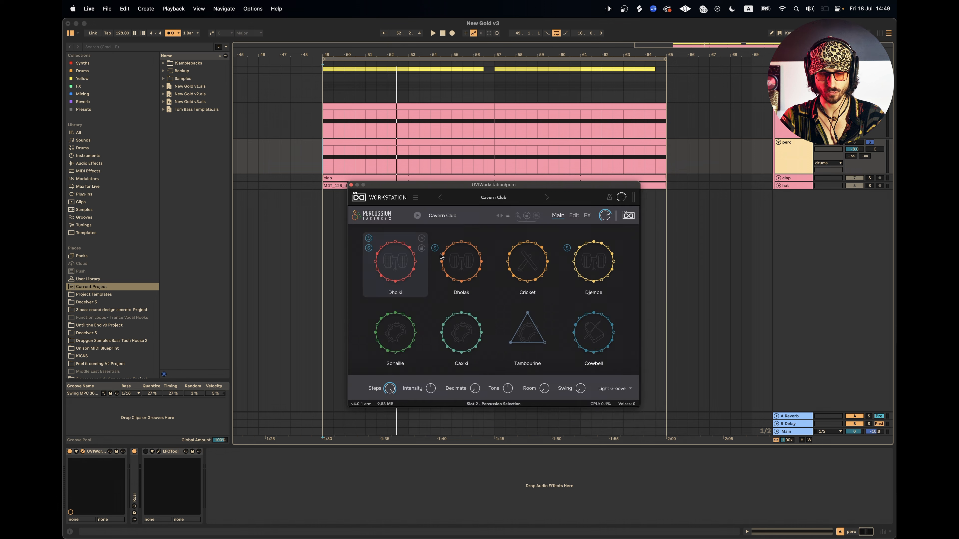
# Return the playback position to bar 49 and switch the copied perc instrument to the Consistent Conga preset.
pyautogui.click(324, 166)
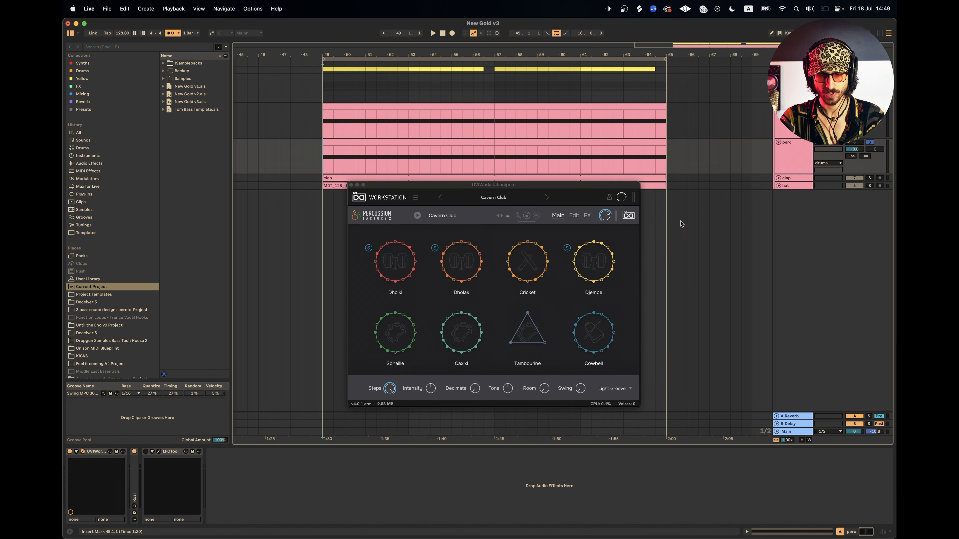
pyautogui.click(547, 197)
pyautogui.click(547, 198)
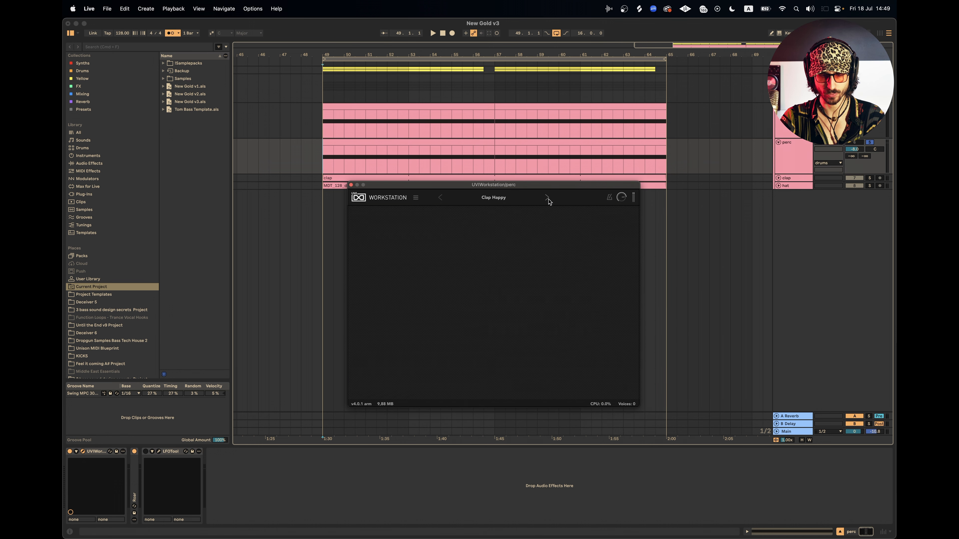
# Audition the conga pattern from bar 49 and lower the copied perc track's volume to -22.8 dB.
pyautogui.click(326, 166)
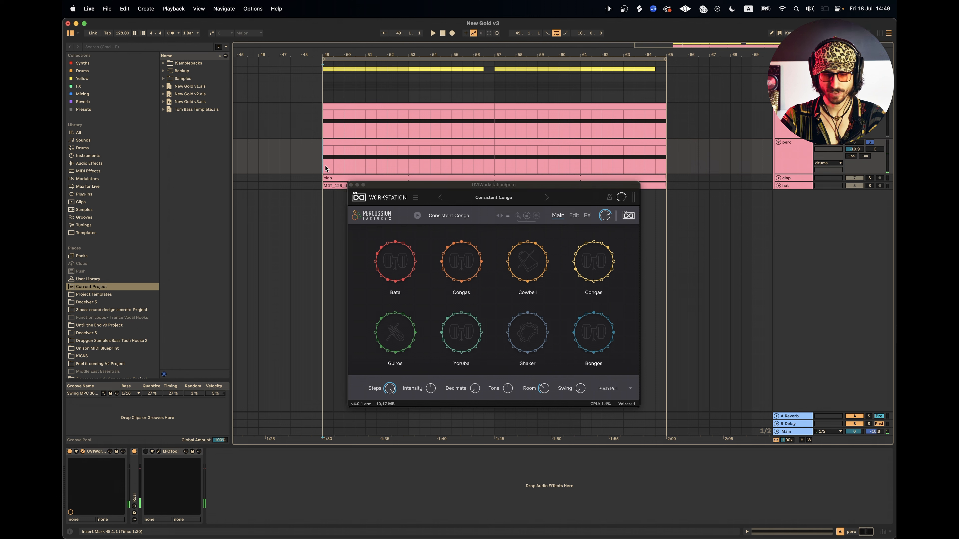
pyautogui.press('space')
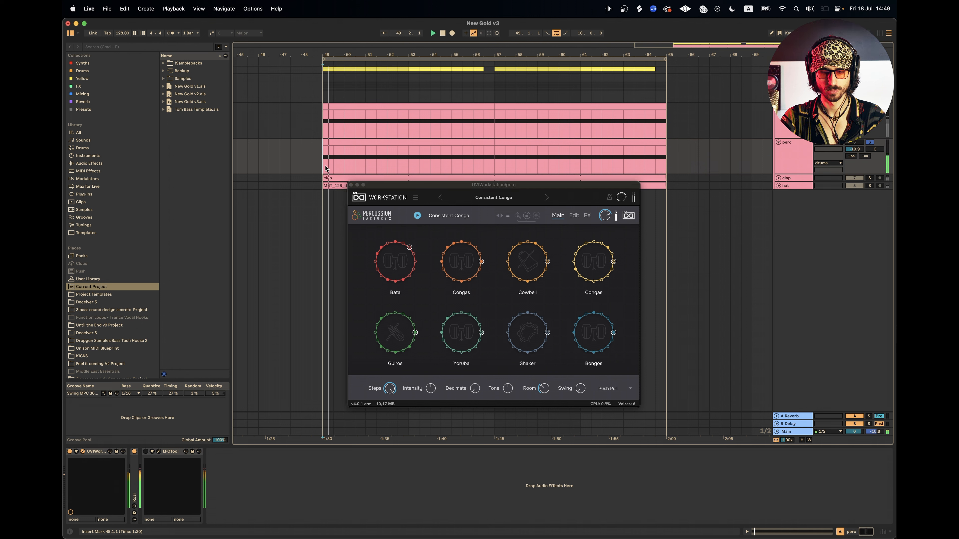
pyautogui.moveTo(855, 148); pyautogui.dragTo(855, 160)
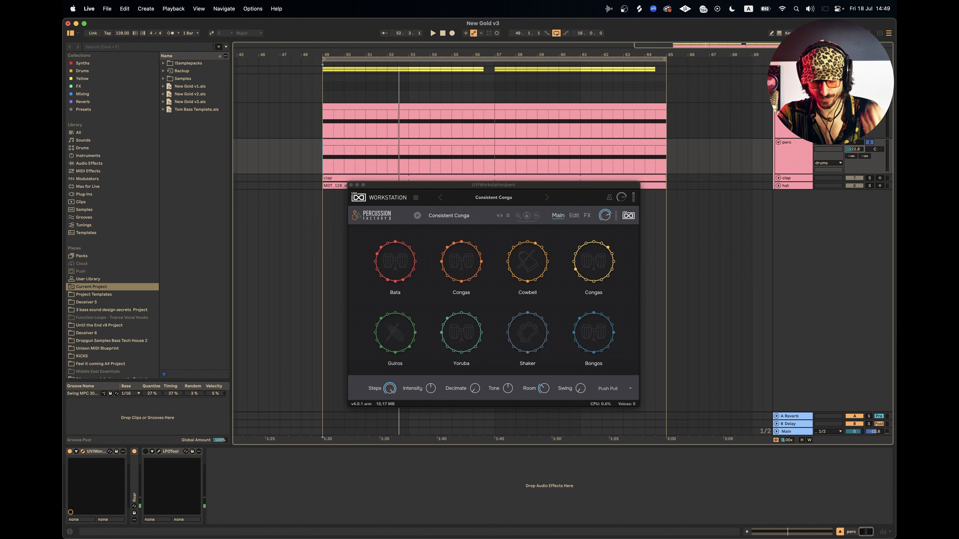
# Turn the Consistent Conga kit's Room amount all the way down and reset its Tone to the default.
pyautogui.moveTo(437, 396)
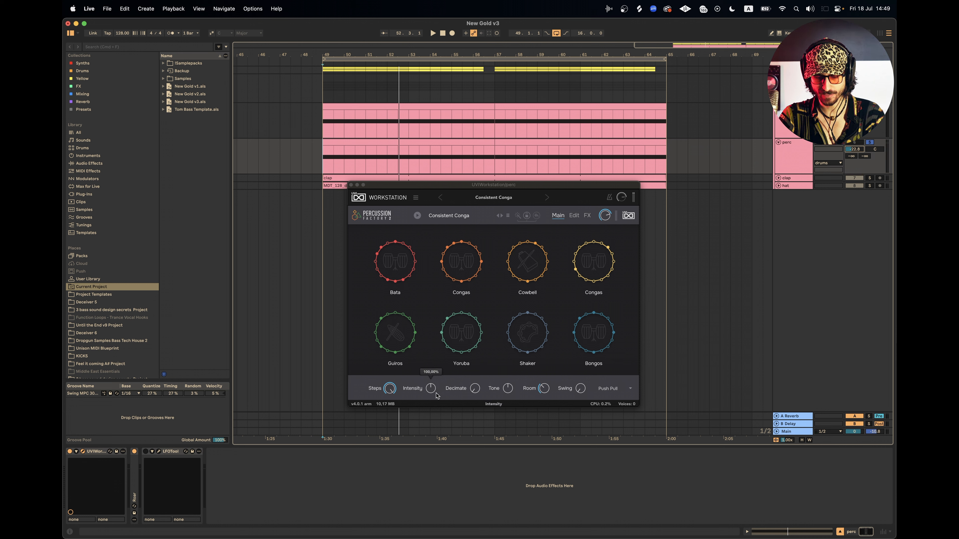
pyautogui.click(545, 388)
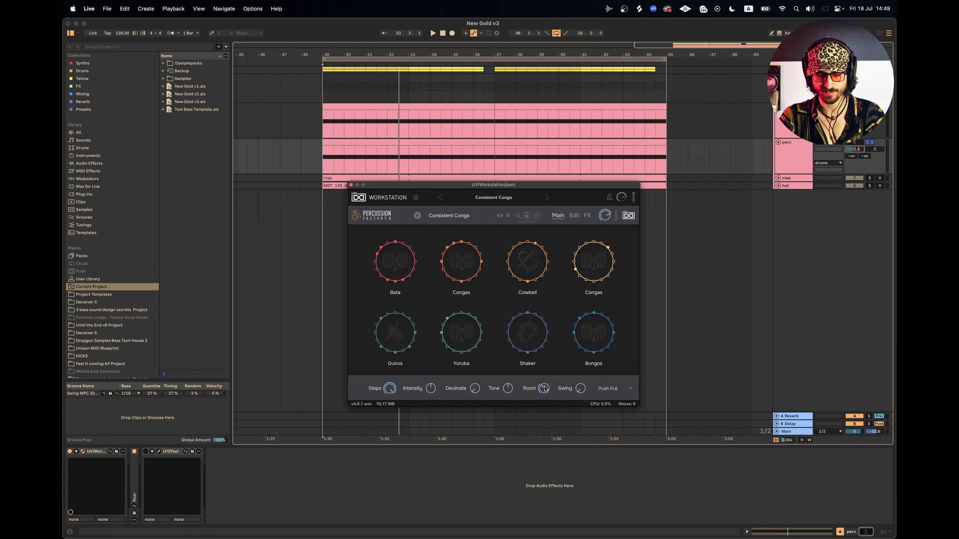
pyautogui.moveTo(582, 394)
pyautogui.moveTo(513, 393)
pyautogui.doubleClick(508, 389)
pyautogui.press('Return')
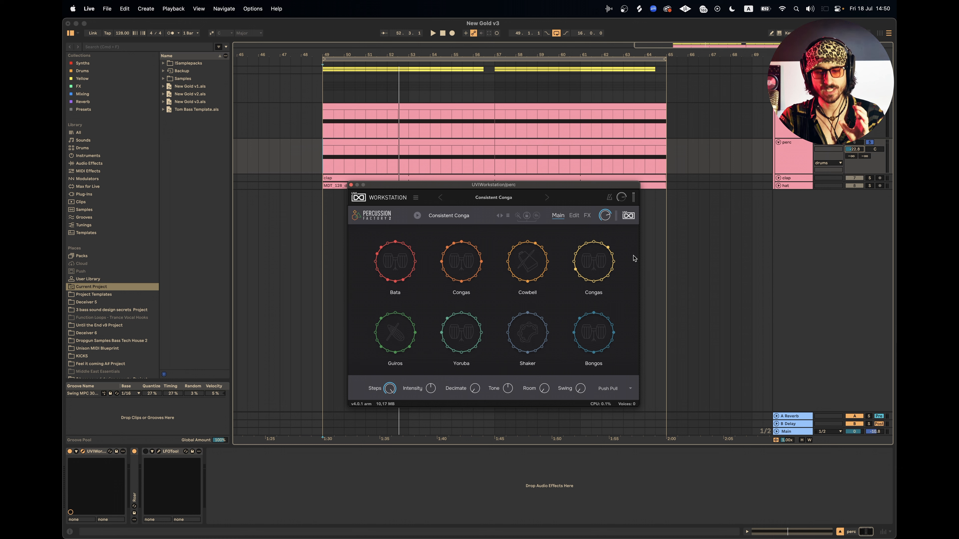
# Show the kit's Edit page, solo the Bata Itotele Enou 1 slot and play its sequence.
pyautogui.click(574, 216)
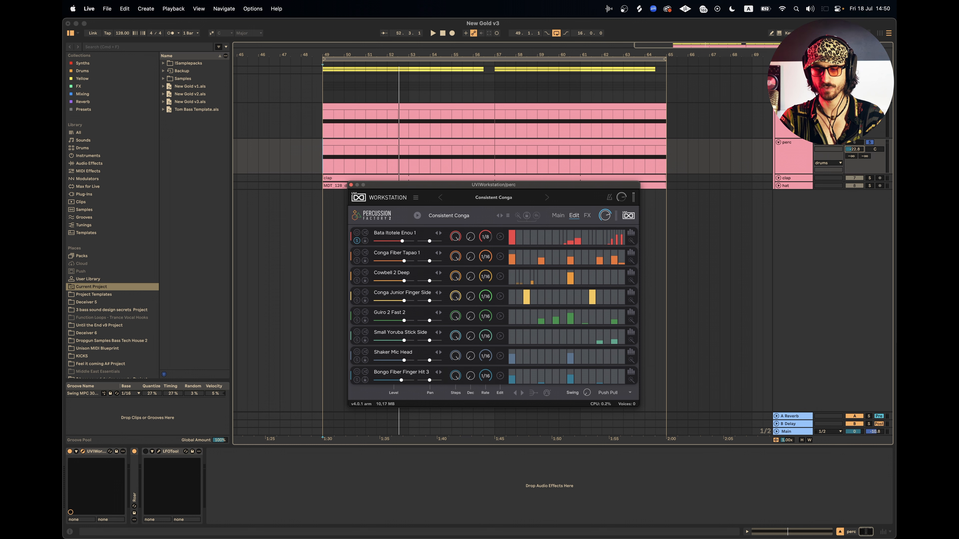
pyautogui.press('space')
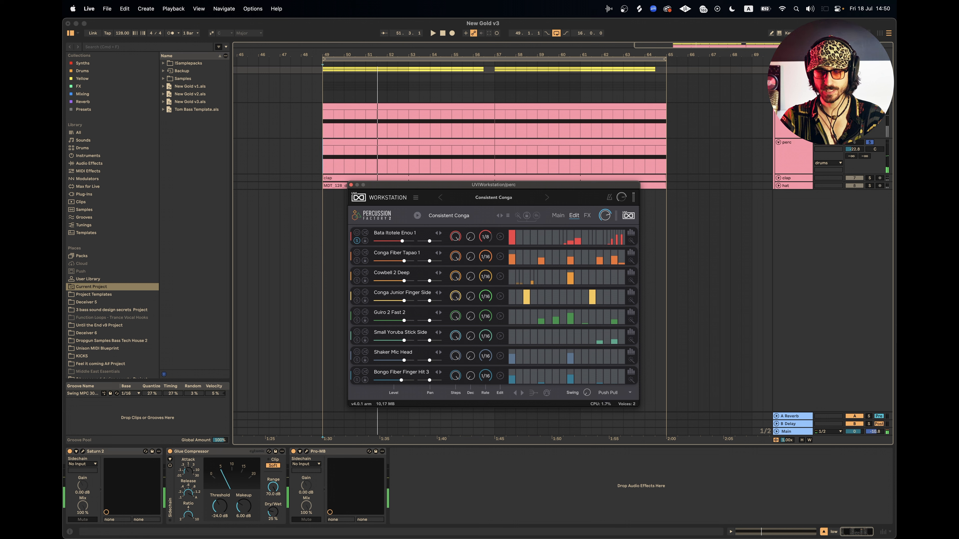
pyautogui.click(356, 241)
pyautogui.press('space')
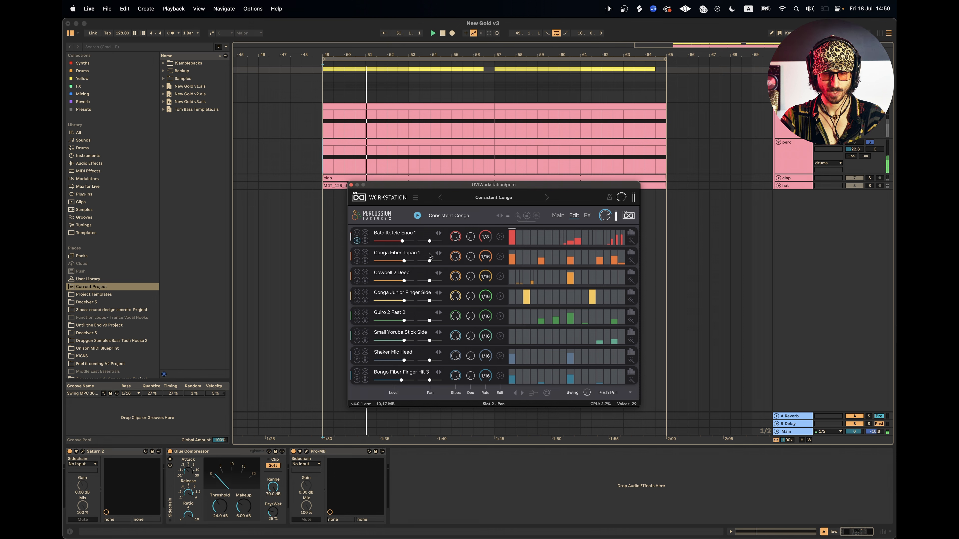
# Open the percussion selection for slot 1 and choose Congas from the Hand Drum category.
pyautogui.click(405, 233)
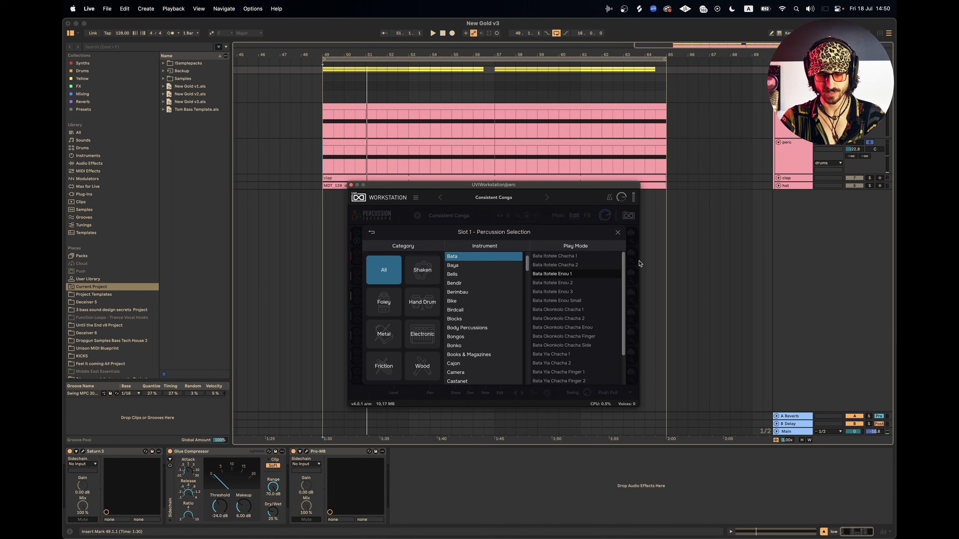
pyautogui.scroll(3, 481, 339)
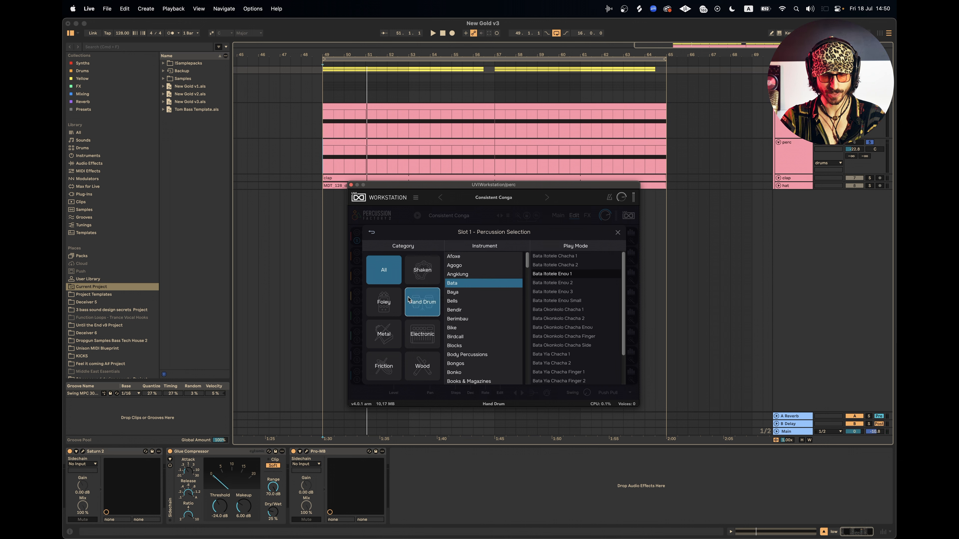
pyautogui.click(422, 302)
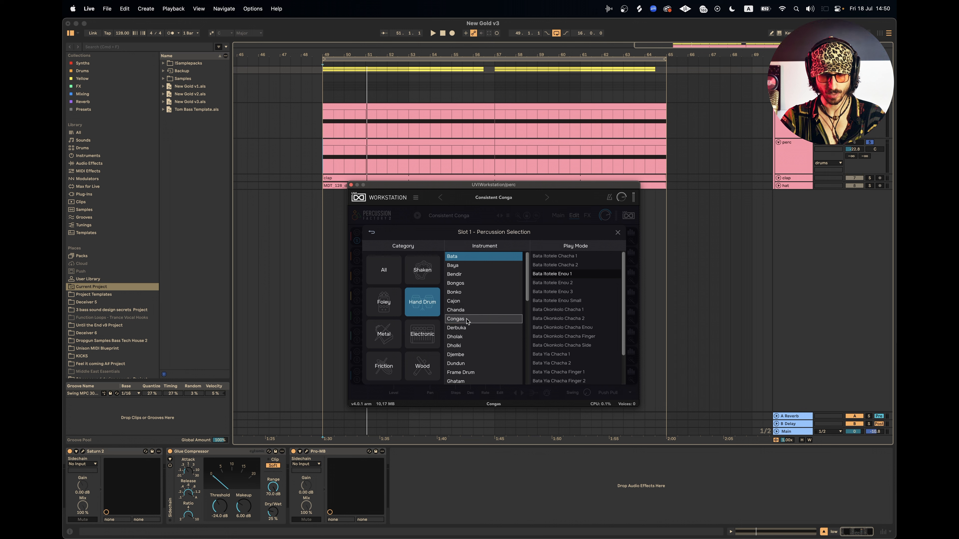
pyautogui.click(476, 319)
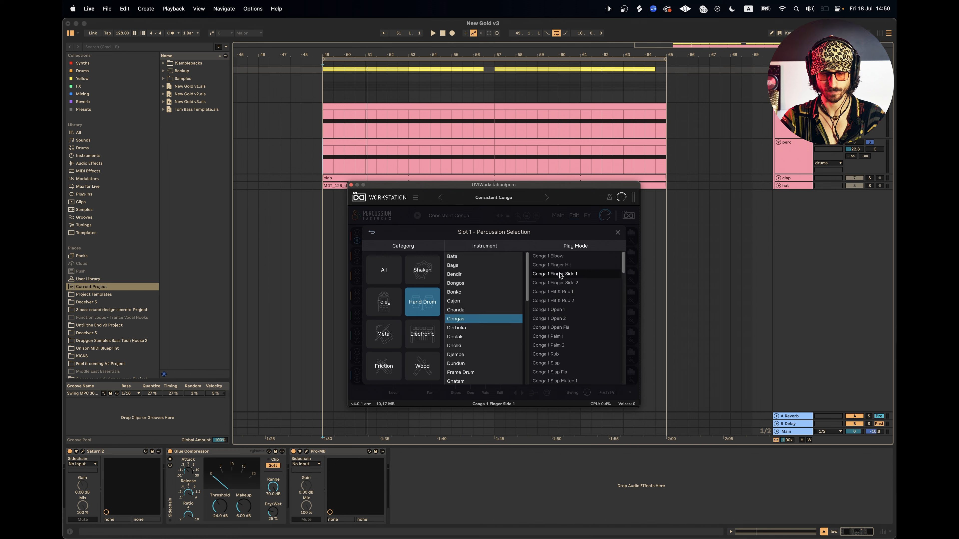
# Audition the conga play modes and assign Conga 1 Slap to slot 1, closing the percussion selection.
pyautogui.press('space')
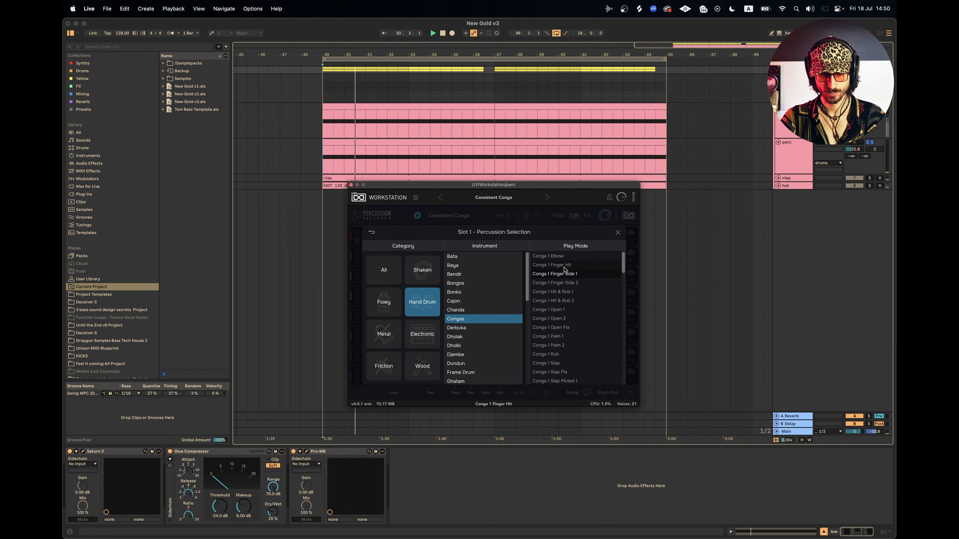
pyautogui.press('space')
pyautogui.press('space')
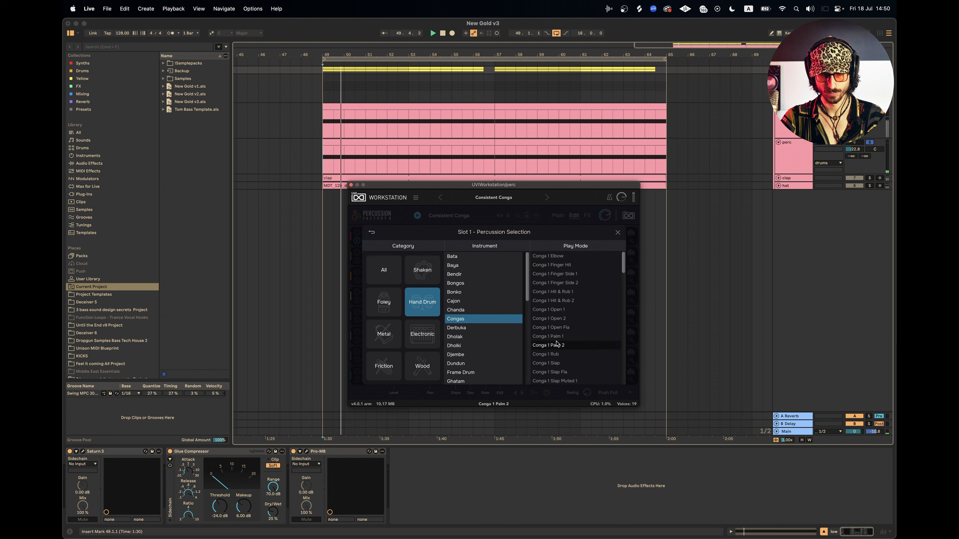
pyautogui.scroll(-3, 557, 342)
pyautogui.click(557, 316)
pyautogui.press('space')
pyautogui.press('space')
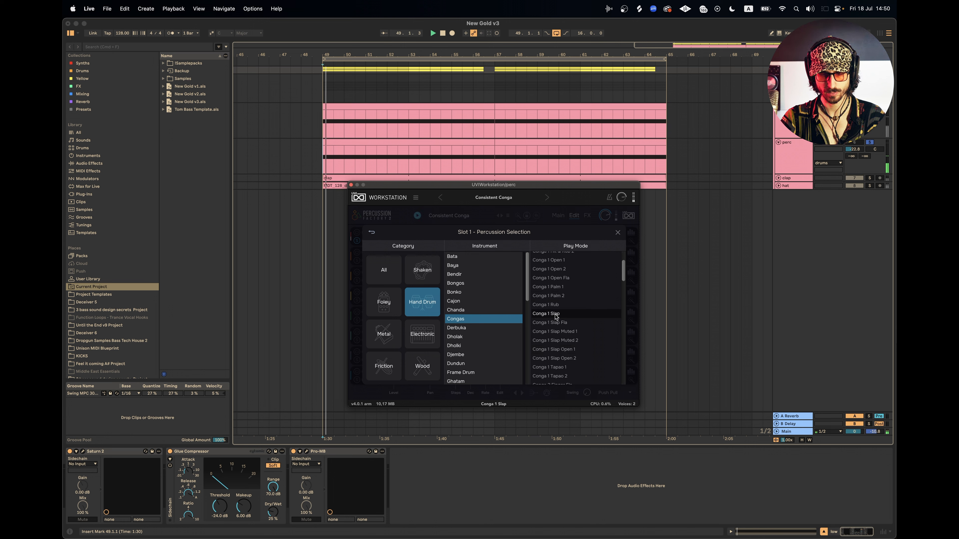
pyautogui.click(618, 233)
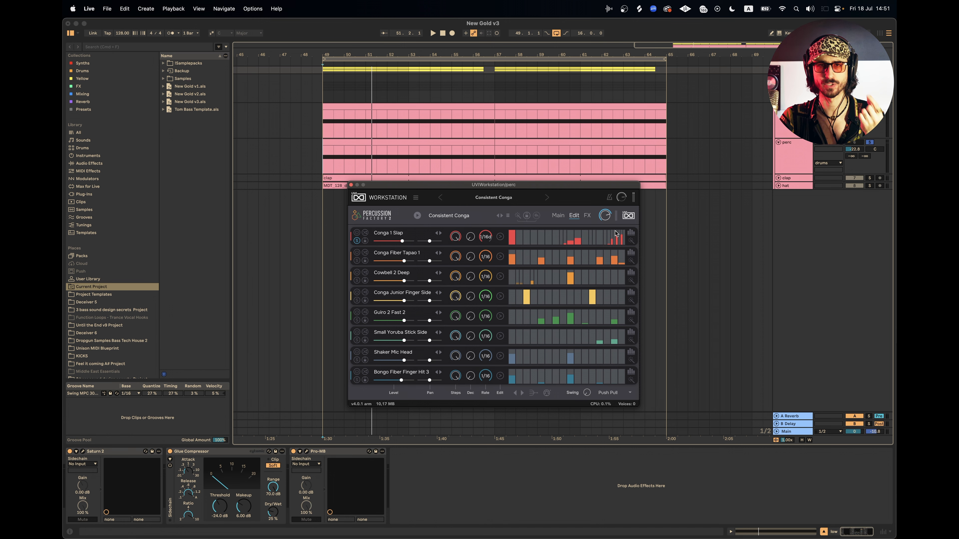
# Open the original perc track's MIDI clip and add a short D#3 note below the sustained C4 note.
pyautogui.doubleClick(412, 107)
pyautogui.doubleClick(449, 442)
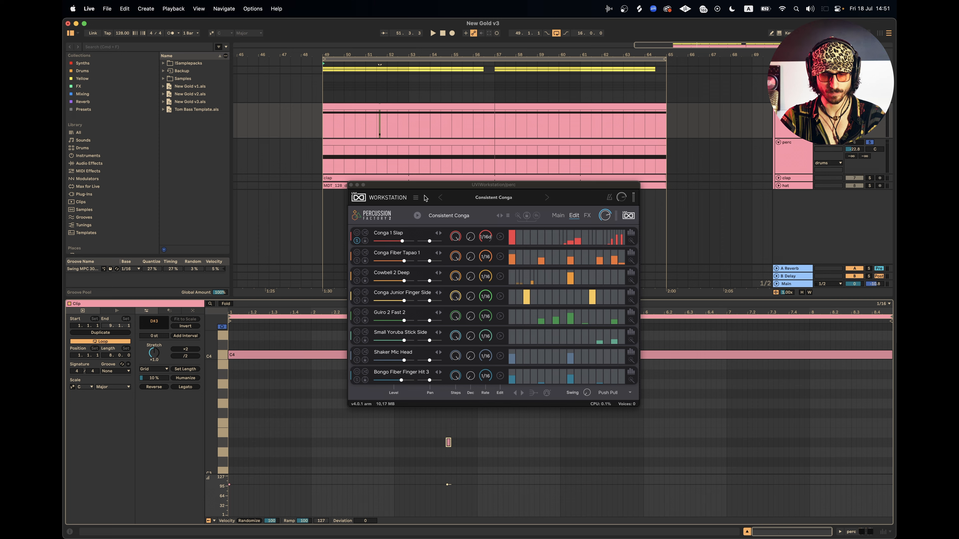
# Delete the short D#3 note from the perc clip and close the other UVIWorkstation window behind the Consistent Conga kit.
pyautogui.moveTo(424, 186); pyautogui.dragTo(424, 120)
pyautogui.click(509, 434)
pyautogui.doubleClick(509, 433)
pyautogui.doubleClick(540, 442)
pyautogui.moveTo(551, 433); pyautogui.dragTo(379, 471)
pyautogui.press('Delete')
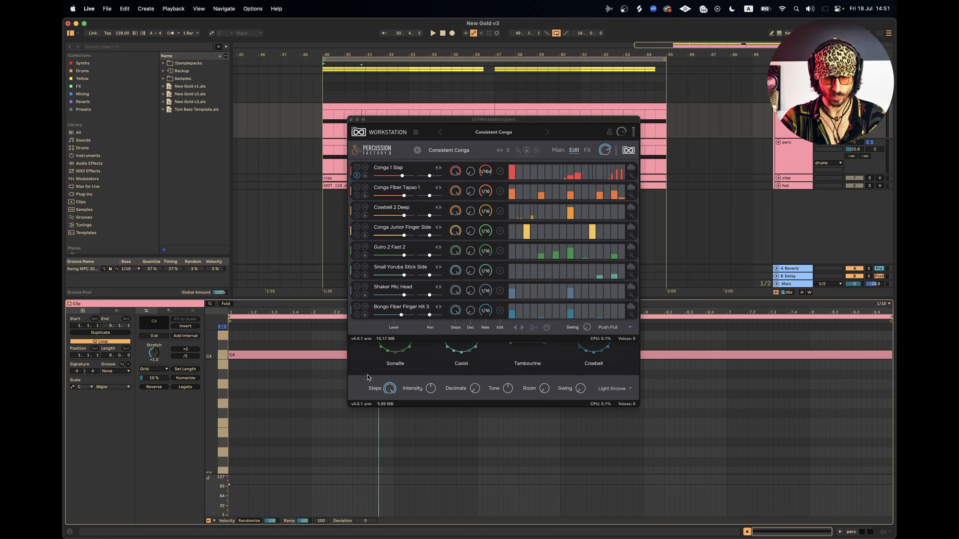
pyautogui.click(369, 378)
pyautogui.click(351, 185)
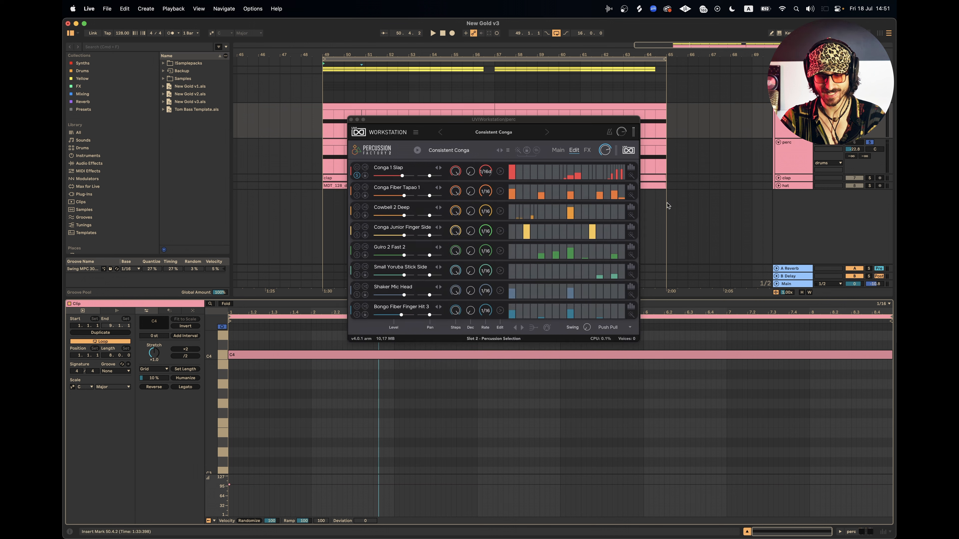
# Generate suggested sequences for the Conga 1 Slap slot, auditioning them with playback, and keep a busy 14-step pattern at 1/16.
pyautogui.click(631, 176)
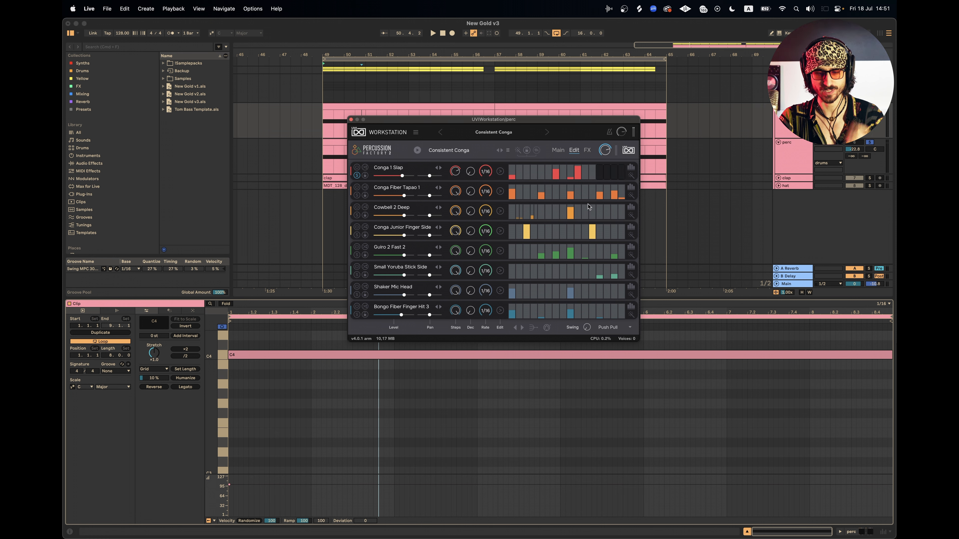
pyautogui.click(631, 176)
pyautogui.click(631, 176)
pyautogui.press('space')
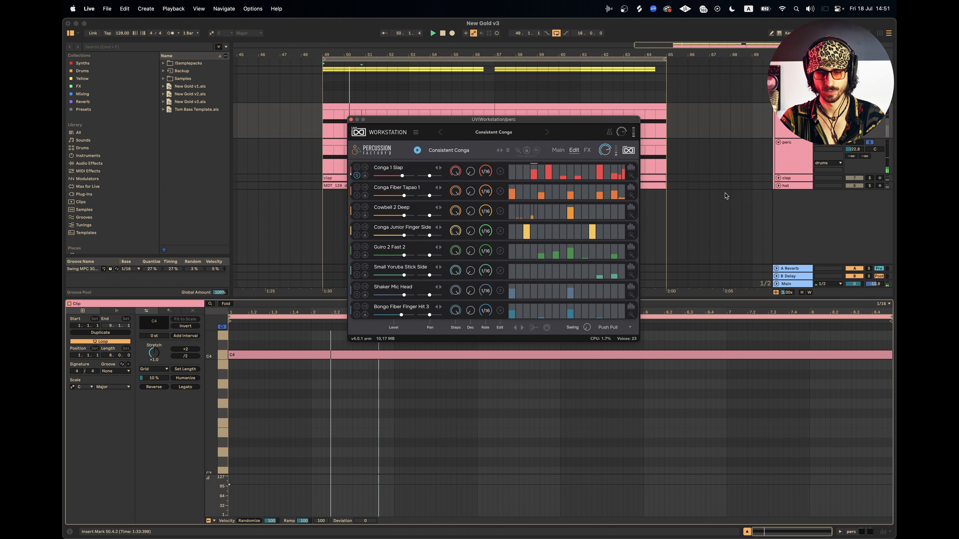
pyautogui.click(631, 176)
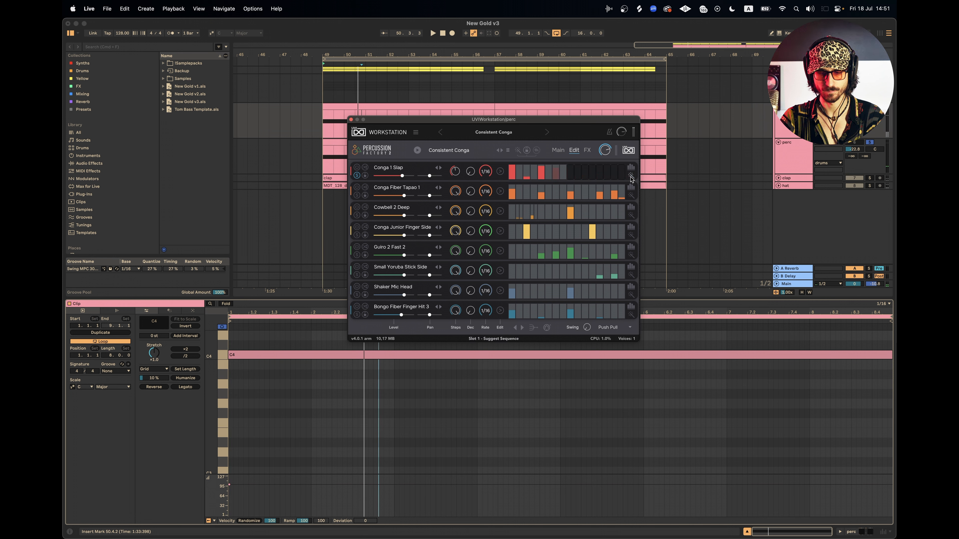
pyautogui.click(632, 178)
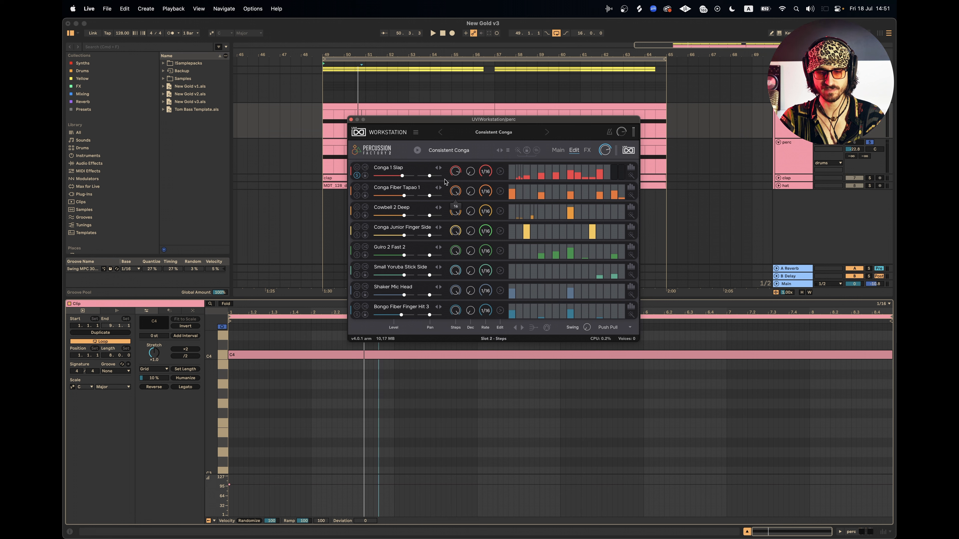
pyautogui.press('space')
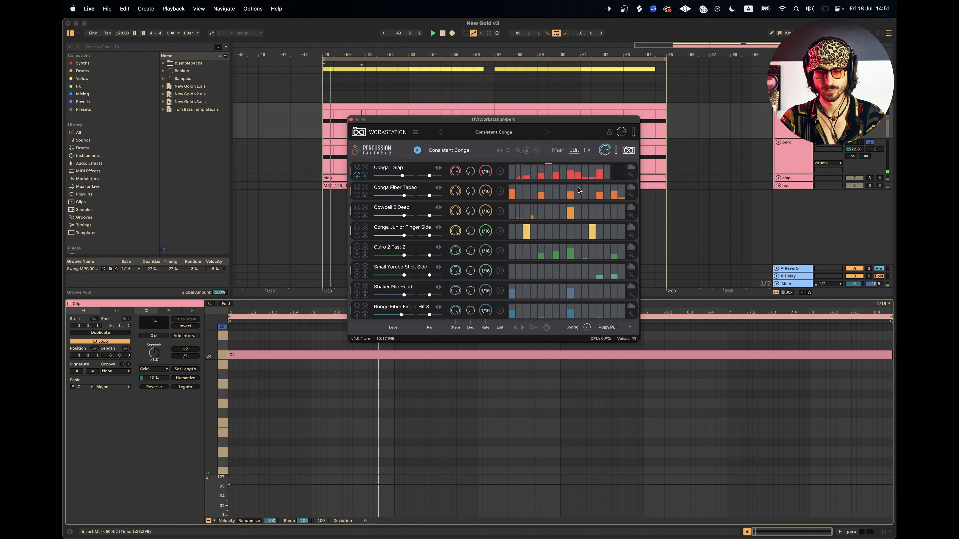
pyautogui.press('space')
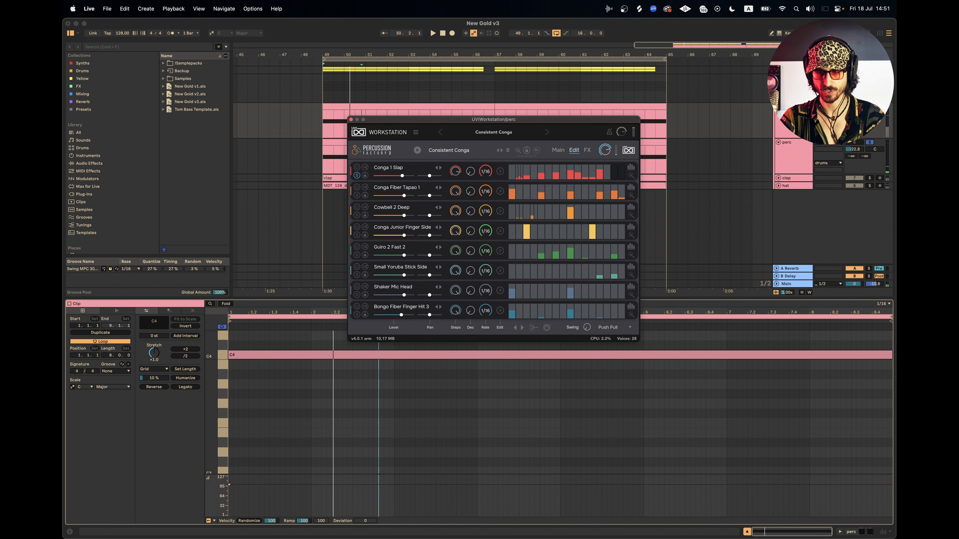
# Play the conga sequence together with the low track and raise the perc track's volume to -13.7 dB.
pyautogui.click(866, 137)
pyautogui.press('space')
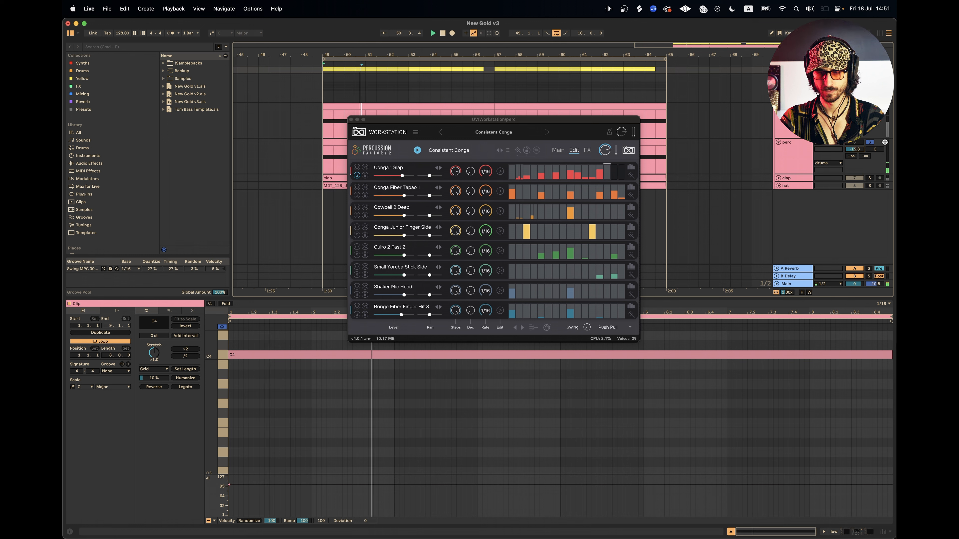
pyautogui.press('space')
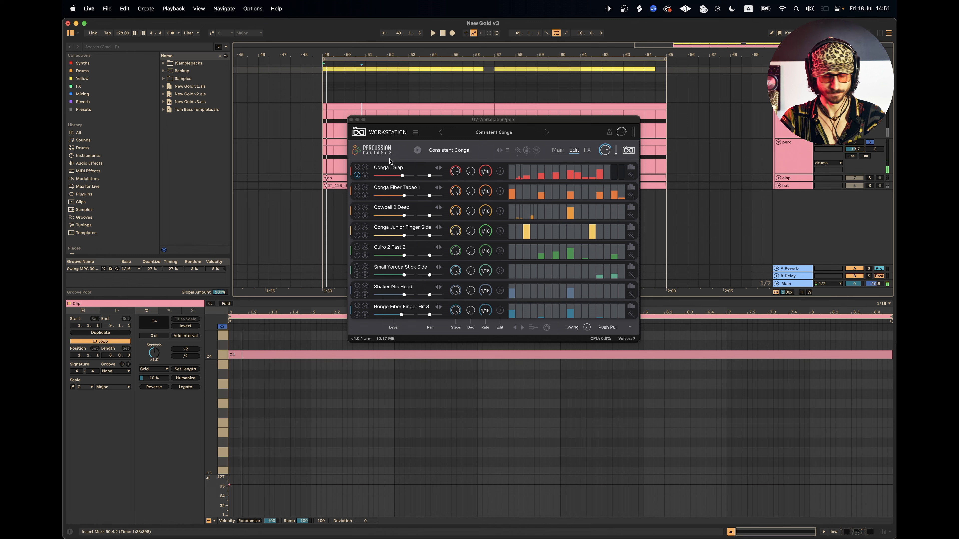
# Solo the Conga Fiber Tapao 1 slot alongside the first and audition several suggested sequences for it.
pyautogui.click(359, 196)
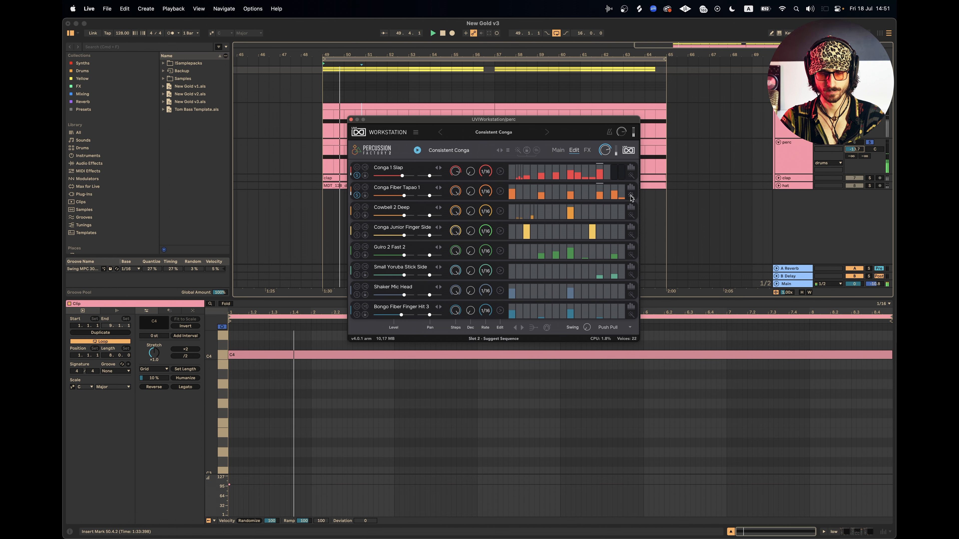
pyautogui.click(631, 195)
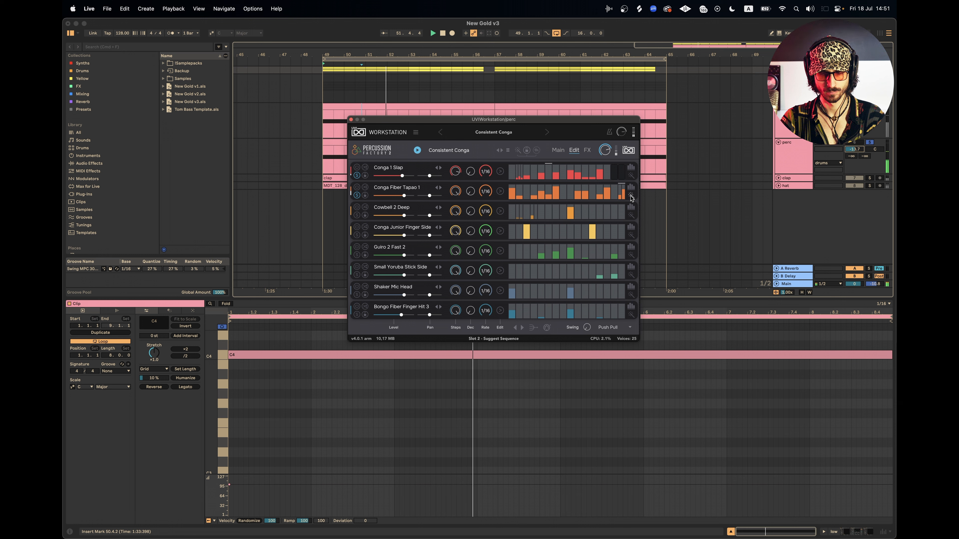
pyautogui.click(631, 196)
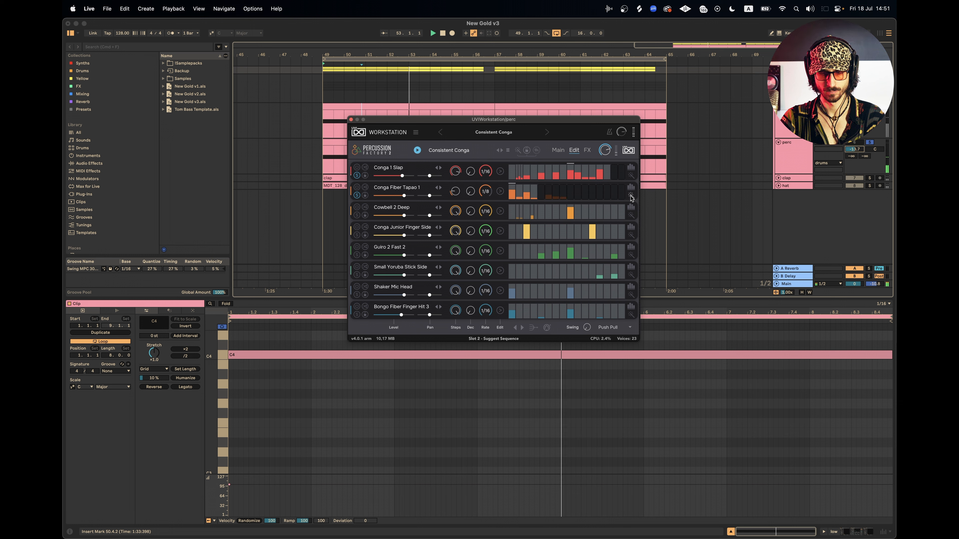
pyautogui.click(631, 195)
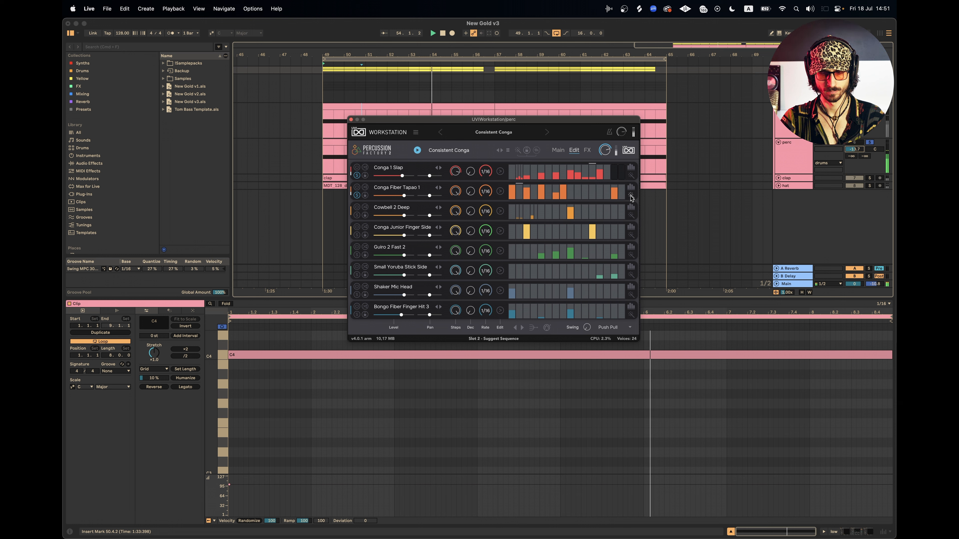
pyautogui.click(631, 196)
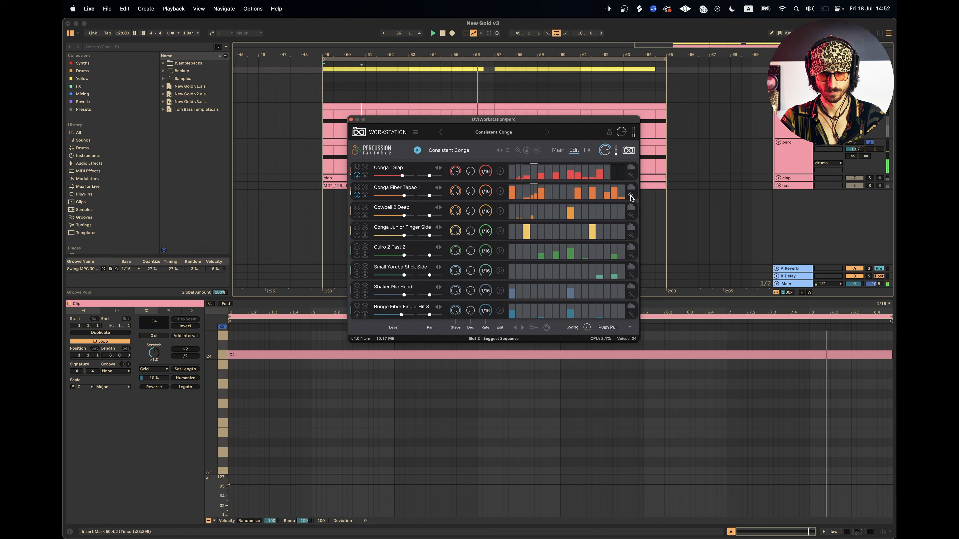
# Replace slot 2's percussion with Derbuka 2 Finger Hit from the Hand Drum category and close the percussion selection.
pyautogui.click(393, 188)
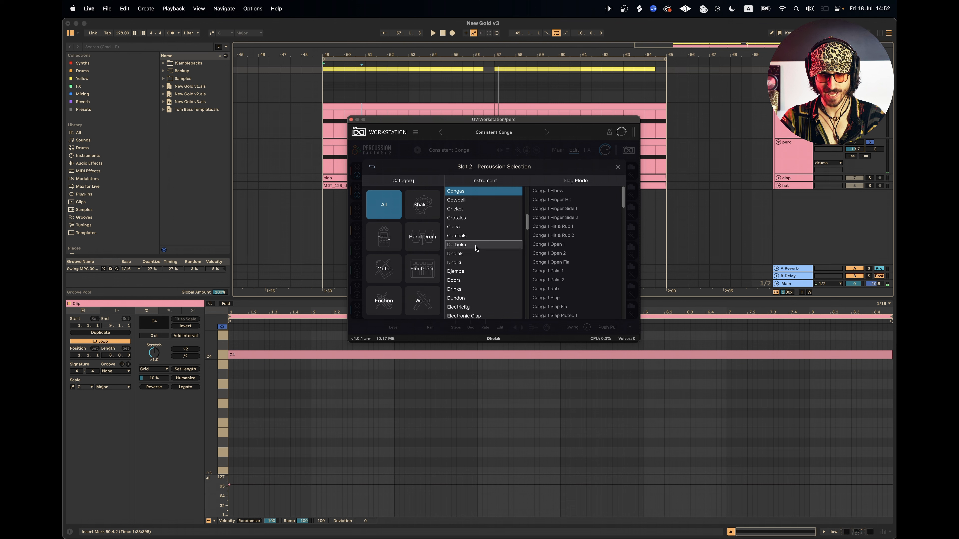
pyautogui.click(437, 247)
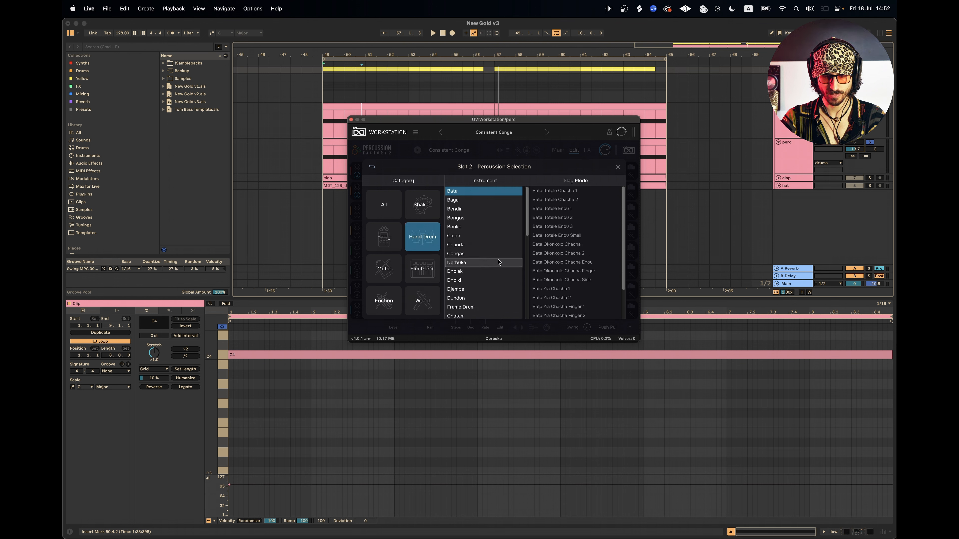
pyautogui.click(485, 263)
pyautogui.scroll(-3, 570, 268)
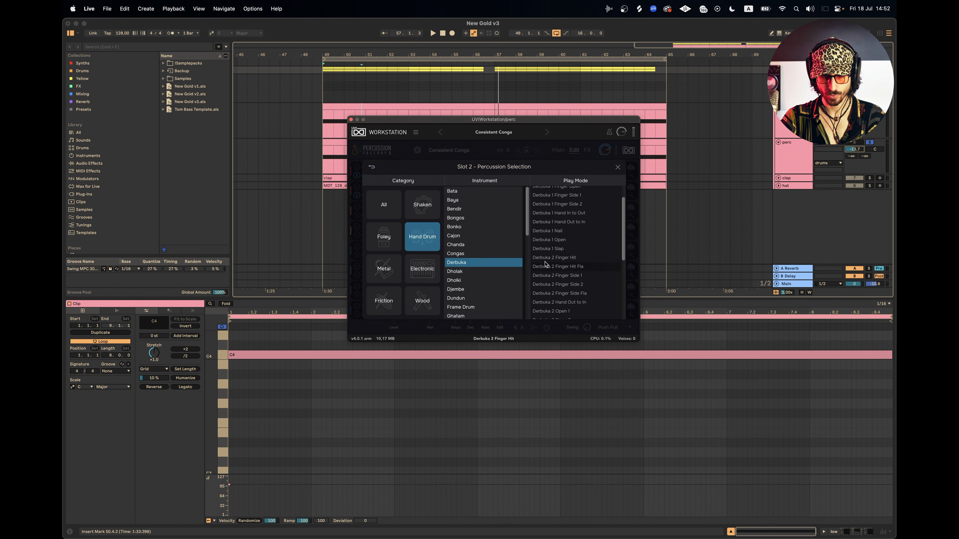
pyautogui.click(579, 261)
pyautogui.press('space')
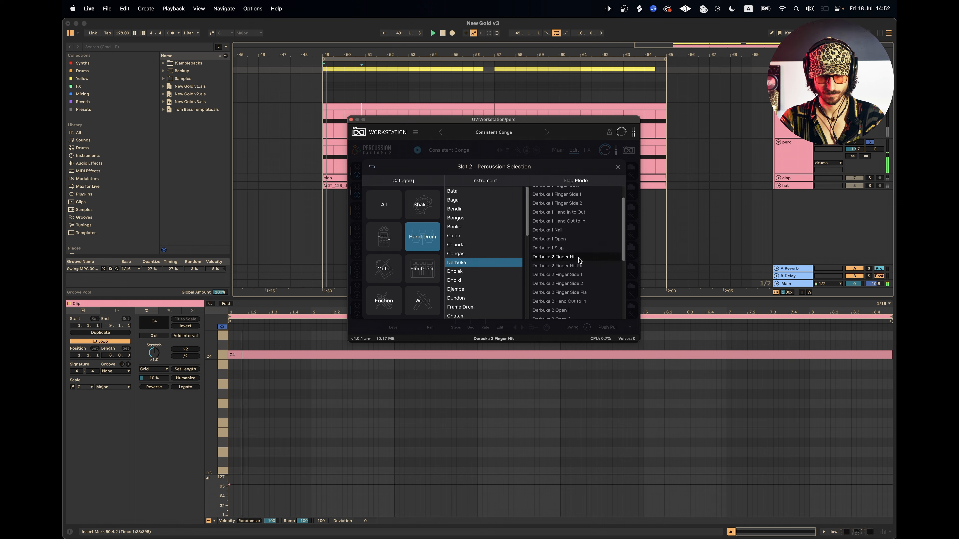
pyautogui.click(617, 168)
# Generate suggested sequences for the Derbuka 2 Finger Hit slot, keep a 16-step pattern at 1/16, and play it without slot 1 soloed.
pyautogui.click(631, 196)
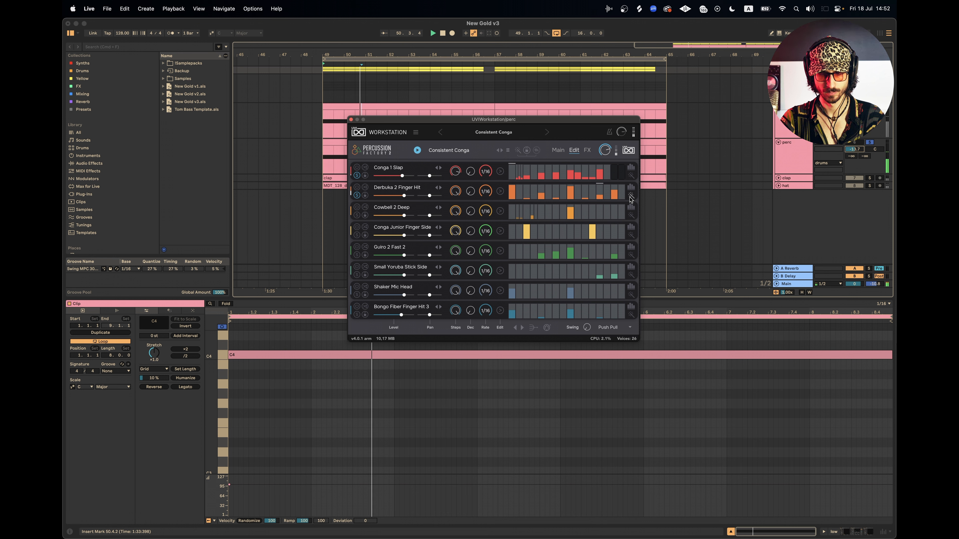
pyautogui.click(630, 197)
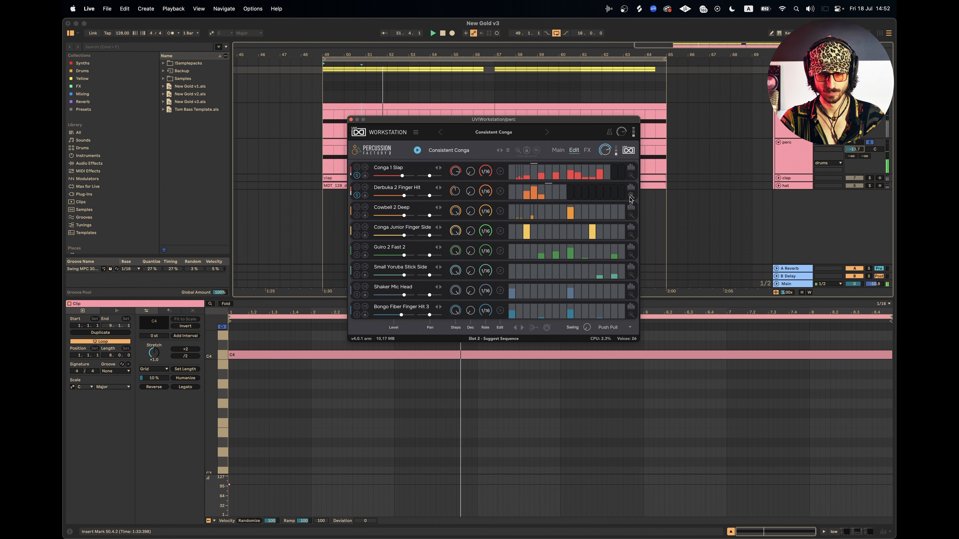
pyautogui.click(630, 197)
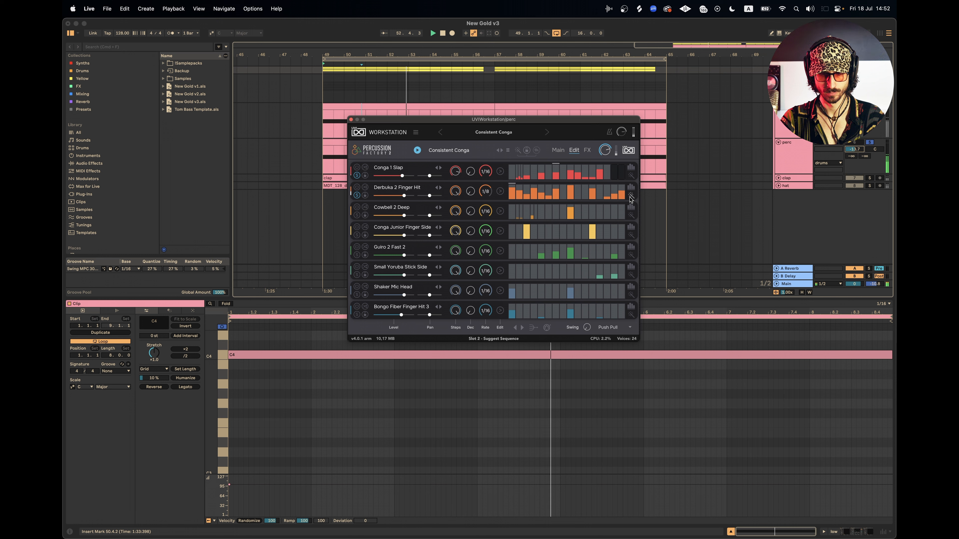
pyautogui.click(630, 197)
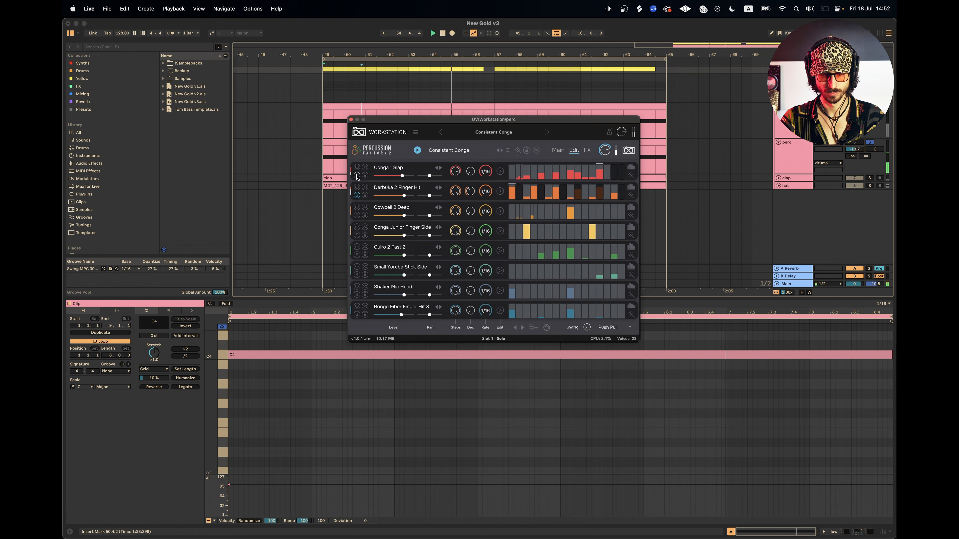
pyautogui.press('space')
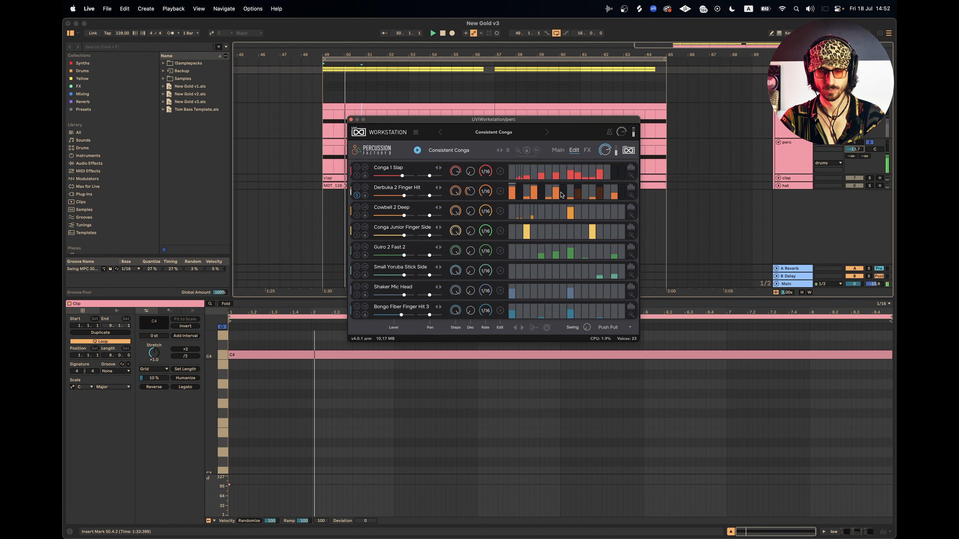
pyautogui.press('space')
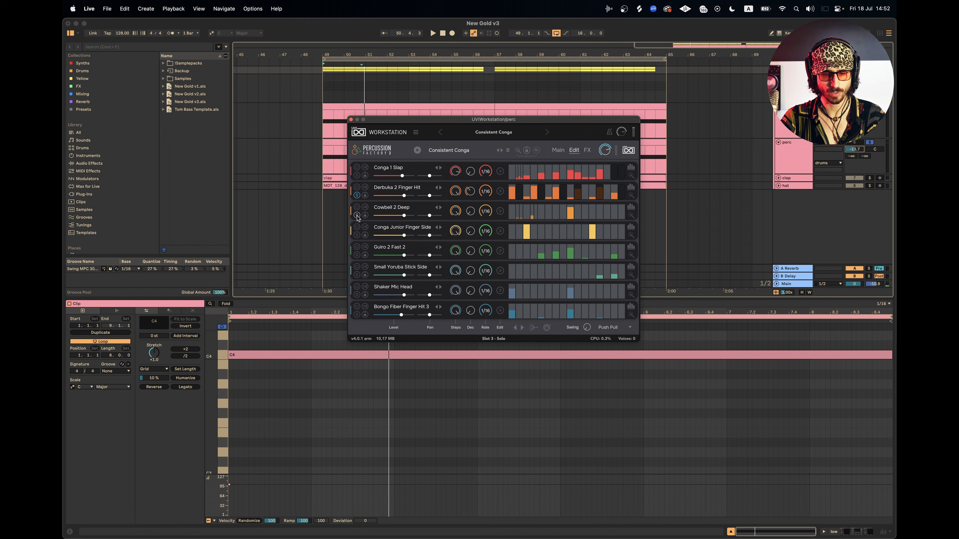
# Solo the Cowbell 2 Deep and Conga Junior Finger Side slots during playback and lower both of their levels.
pyautogui.press('space')
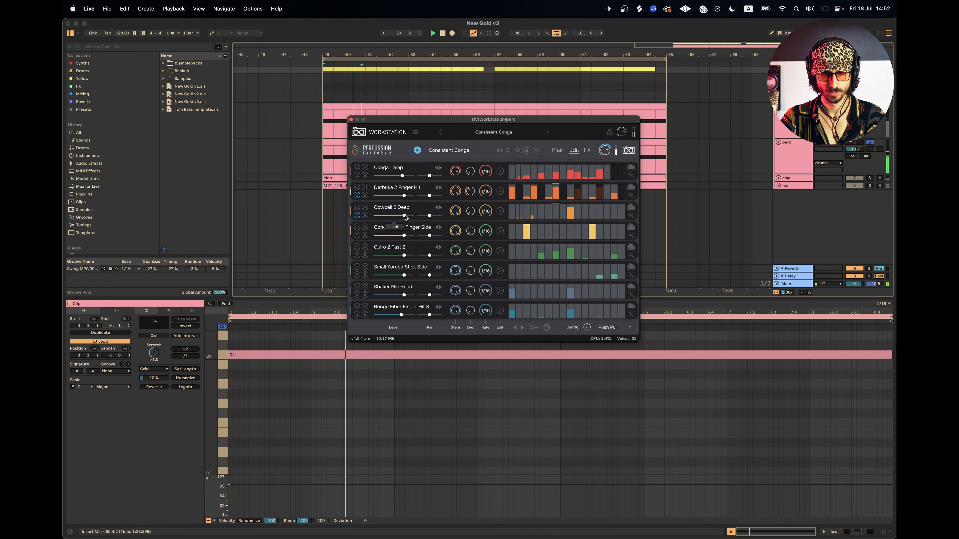
pyautogui.moveTo(404, 215); pyautogui.dragTo(398, 216)
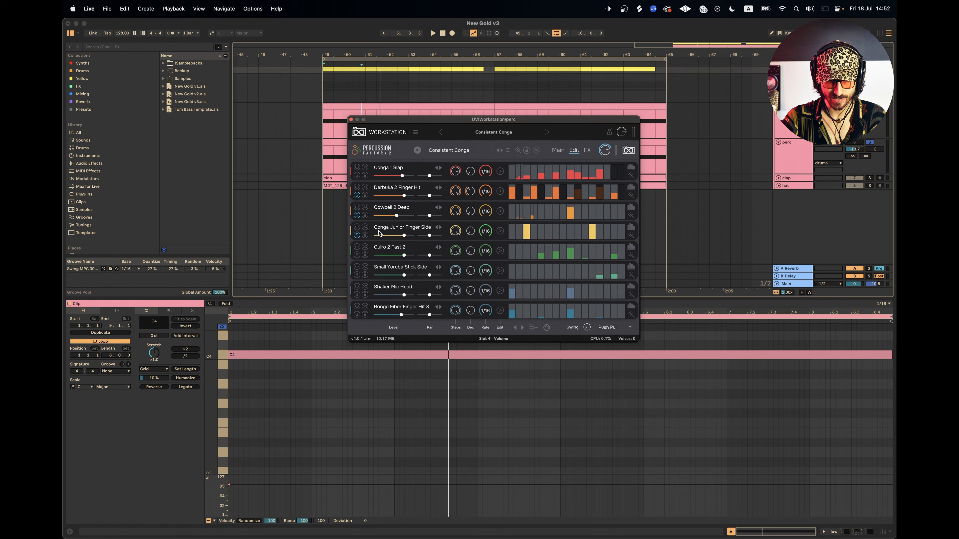
pyautogui.press('space')
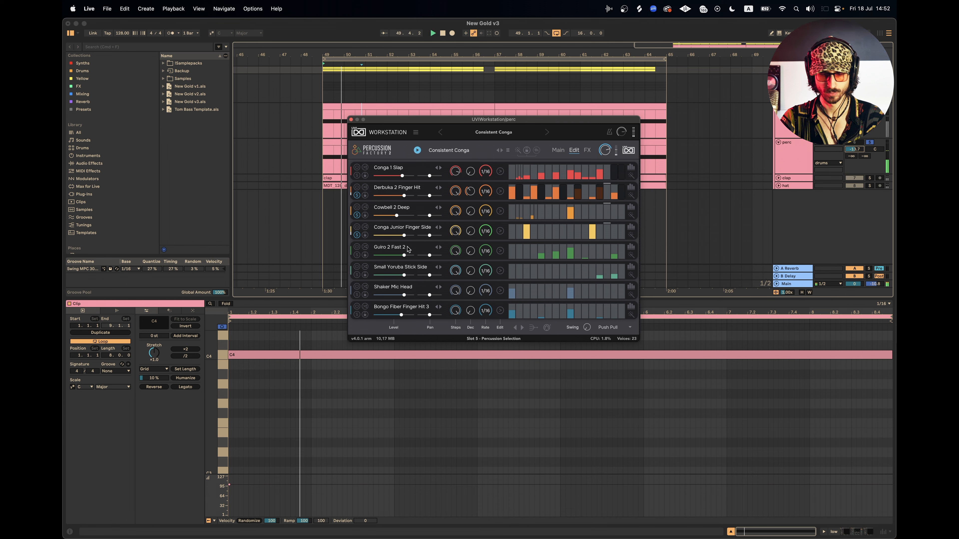
pyautogui.moveTo(403, 256)
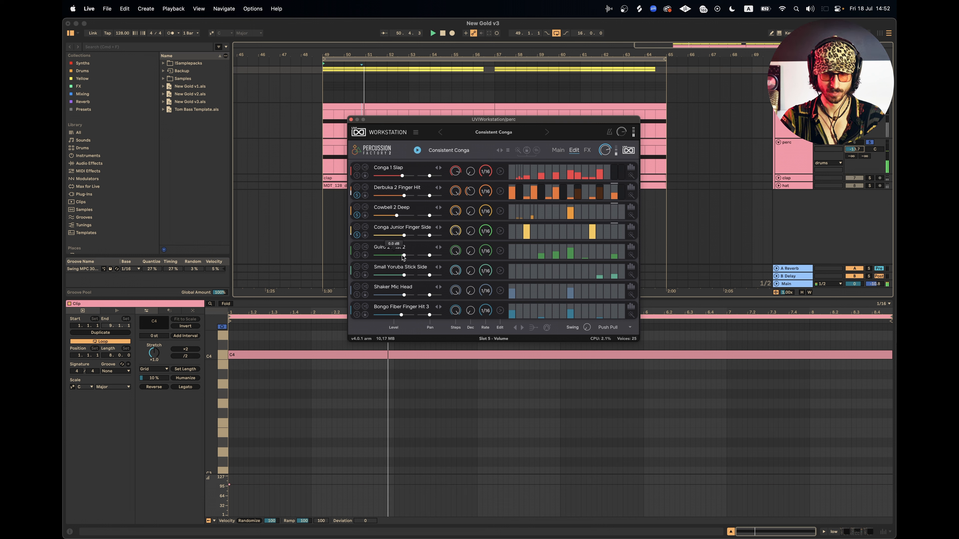
pyautogui.moveTo(404, 235); pyautogui.dragTo(396, 236)
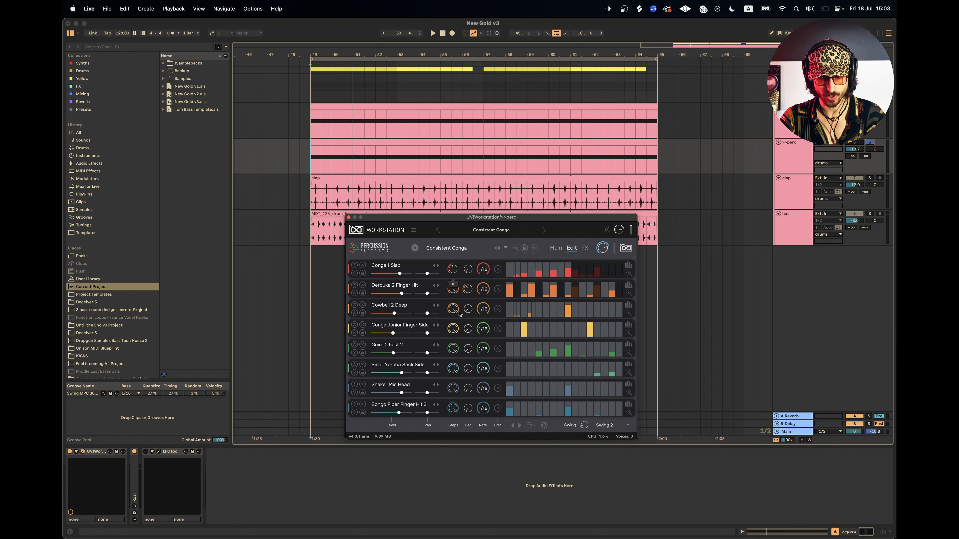
# Extend the Conga 1 Slap slot's sequence to its full 16 steps.
pyautogui.moveTo(459, 319); pyautogui.dragTo(492, 161)
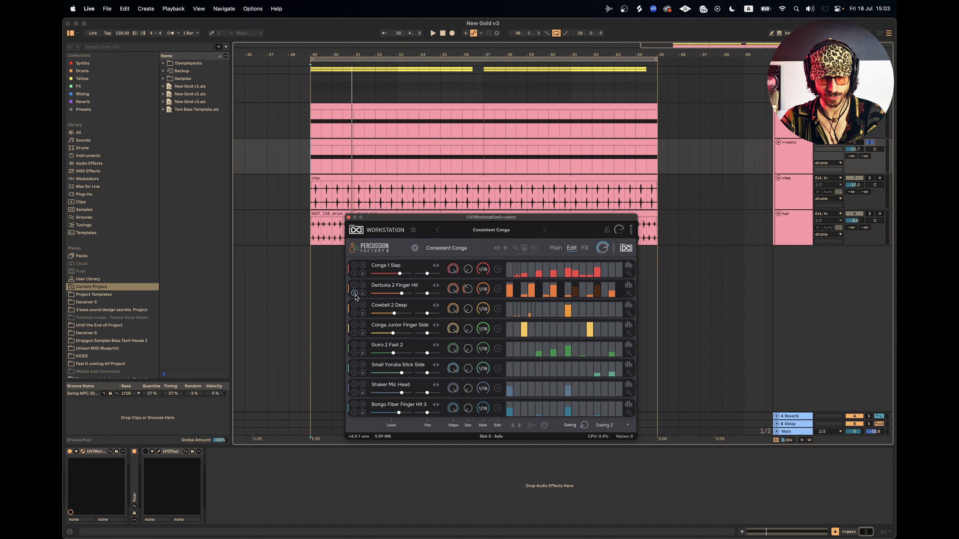
# Solo the Derbuka 2 Finger Hit slot, try its sequence at a 1/8 rate, and play it together with the low track.
pyautogui.press('space')
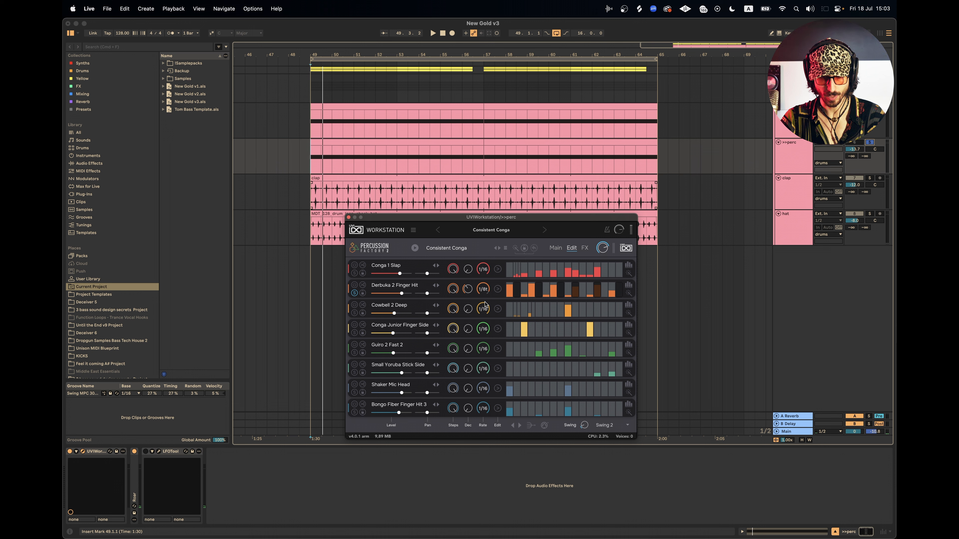
pyautogui.press('space')
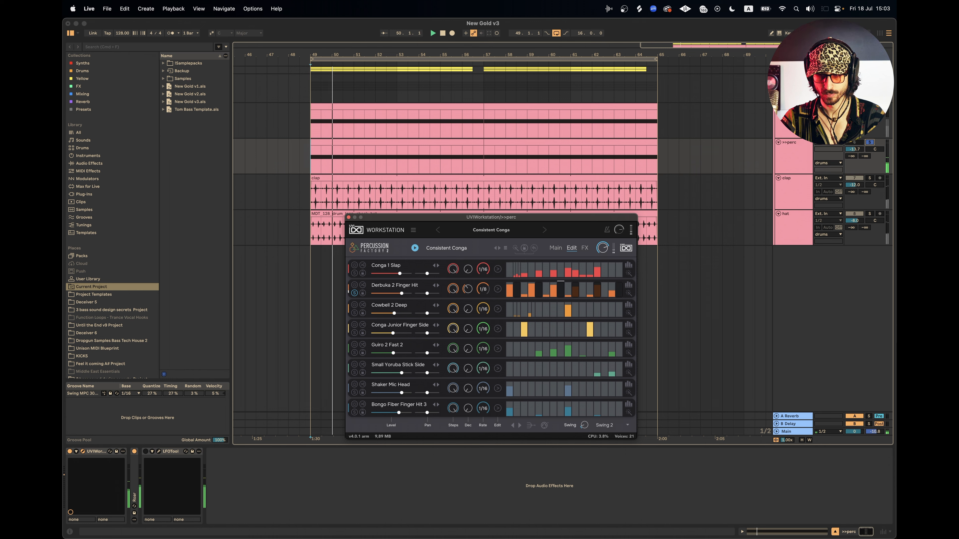
pyautogui.keyDown('super'); pyautogui.click(869, 69); pyautogui.keyUp('super')
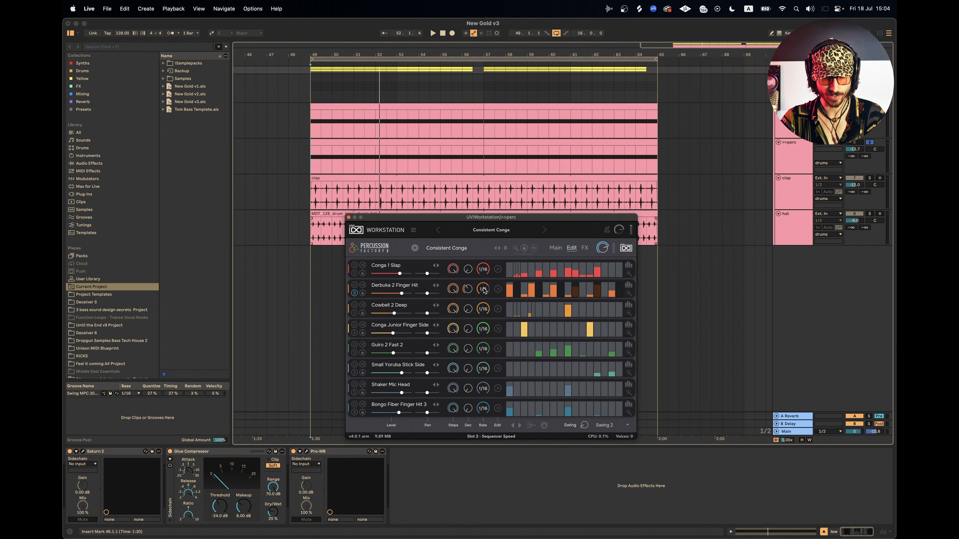
pyautogui.press('space')
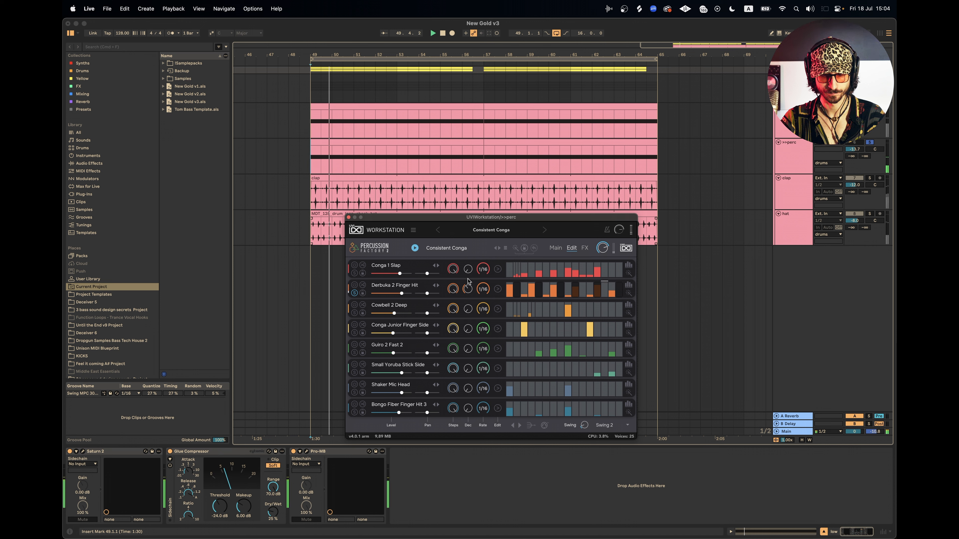
# Try panning the Derbuka 2 Finger Hit slot to the right during playback and reset its pan to 0.
pyautogui.press('space')
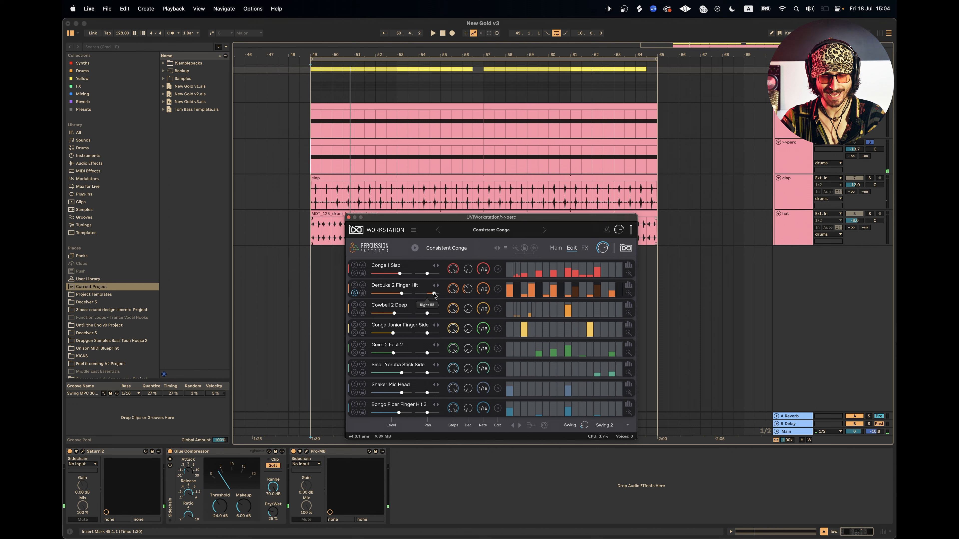
pyautogui.moveTo(422, 296); pyautogui.dragTo(437, 296)
pyautogui.press('space')
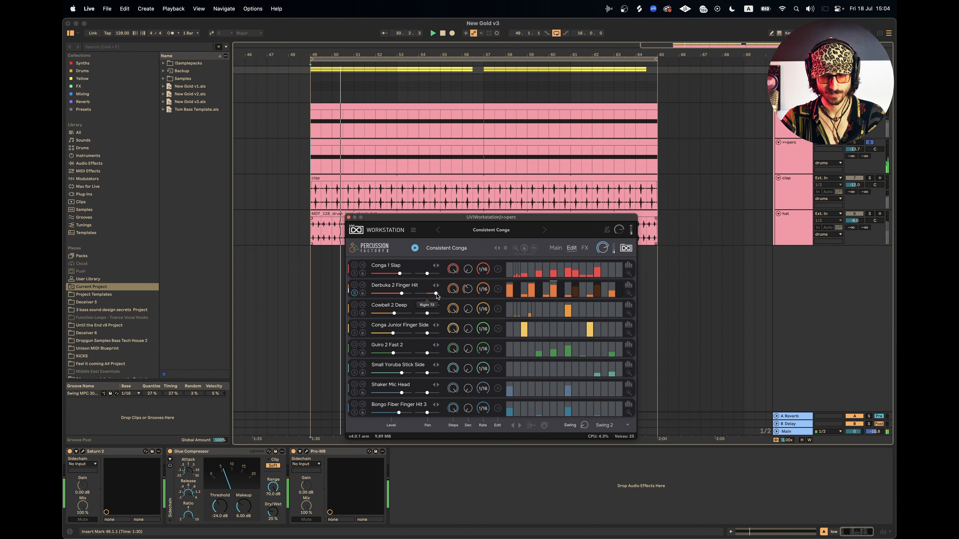
pyautogui.moveTo(436, 295); pyautogui.dragTo(431, 296)
pyautogui.press('space')
pyautogui.doubleClick(430, 295)
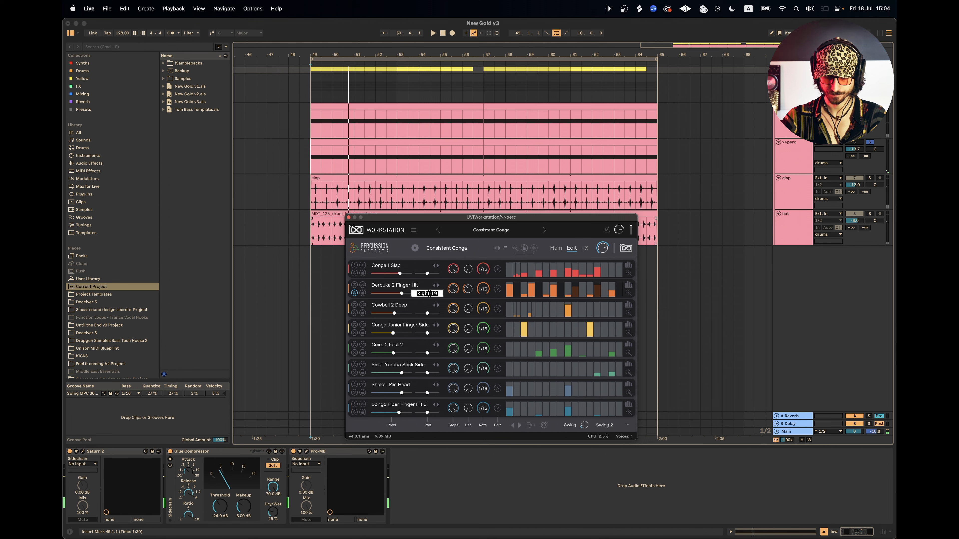
pyautogui.write('0')
pyautogui.press('Return')
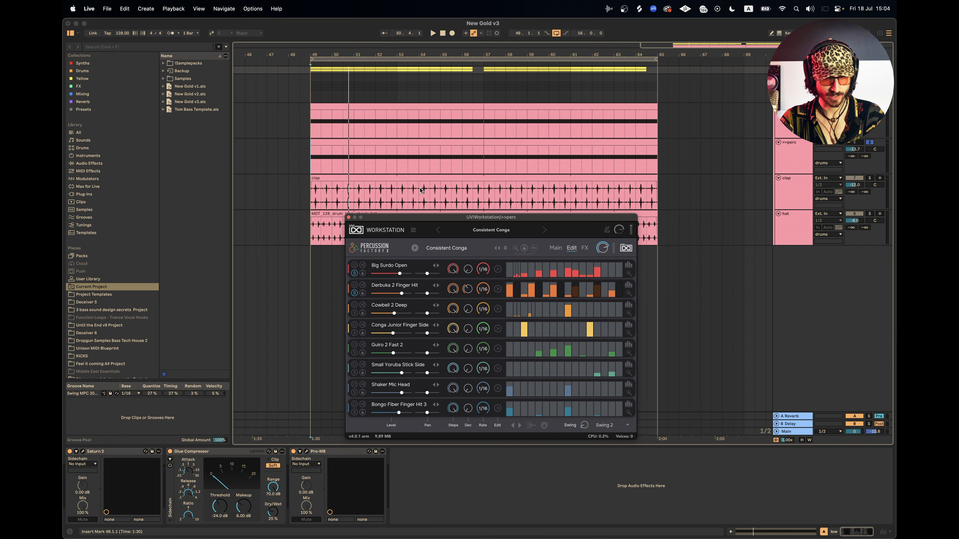
# Generate a new suggested sequence for the Big Surdo Open slot and play it from bar 49.
pyautogui.click(309, 166)
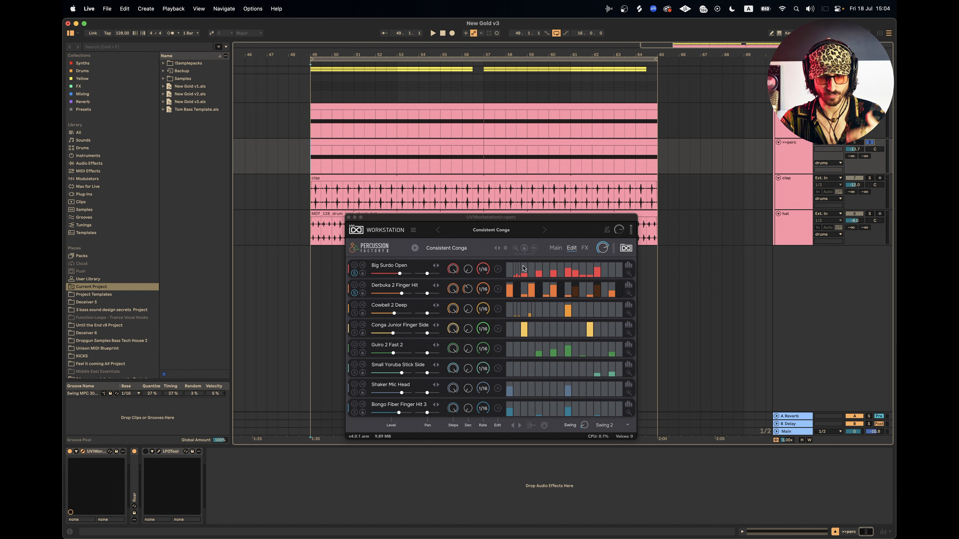
pyautogui.click(630, 274)
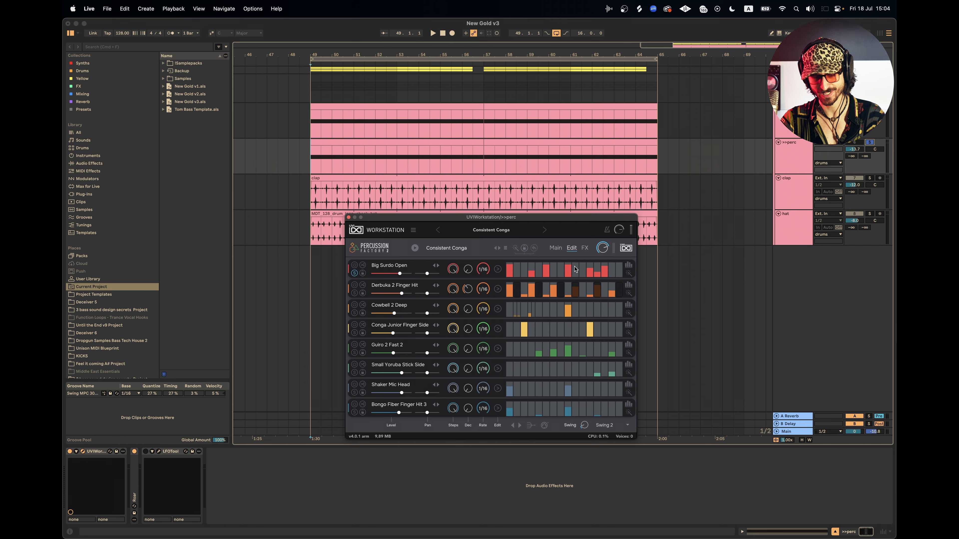
pyautogui.press('space')
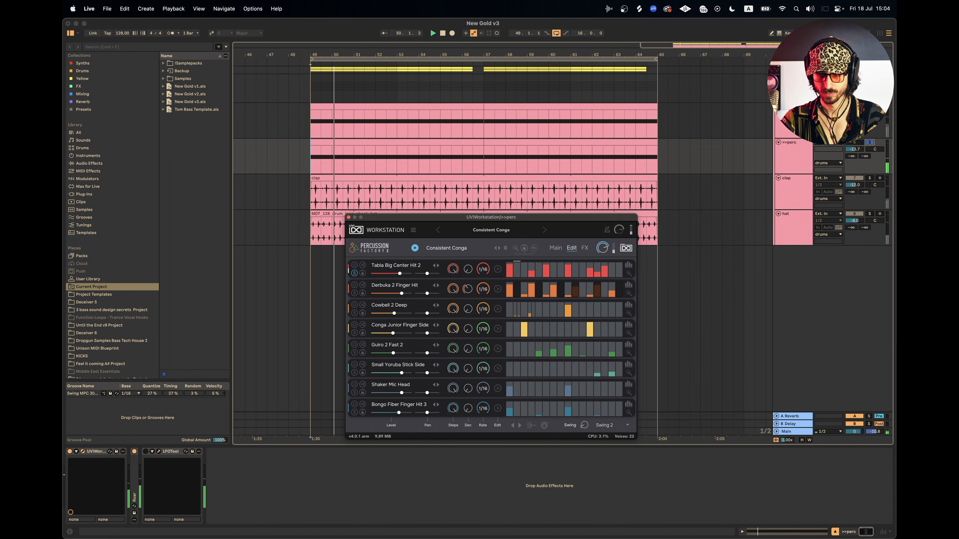
# Add the low track to the solo and randomise slot 1's sound until it is Temple Blocks 3 Muted.
pyautogui.keyDown('super'); pyautogui.click(870, 70); pyautogui.keyUp('super')
pyautogui.click(363, 266)
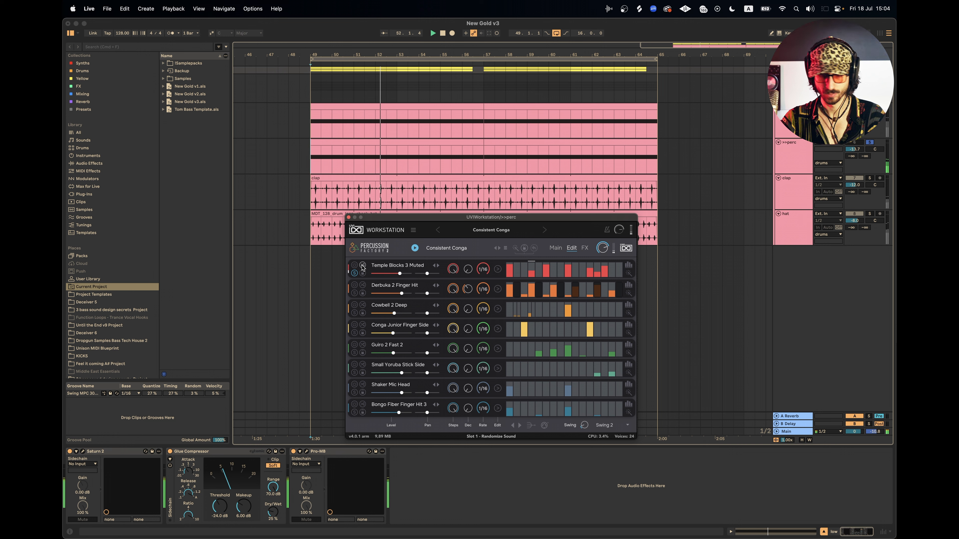
pyautogui.press('space')
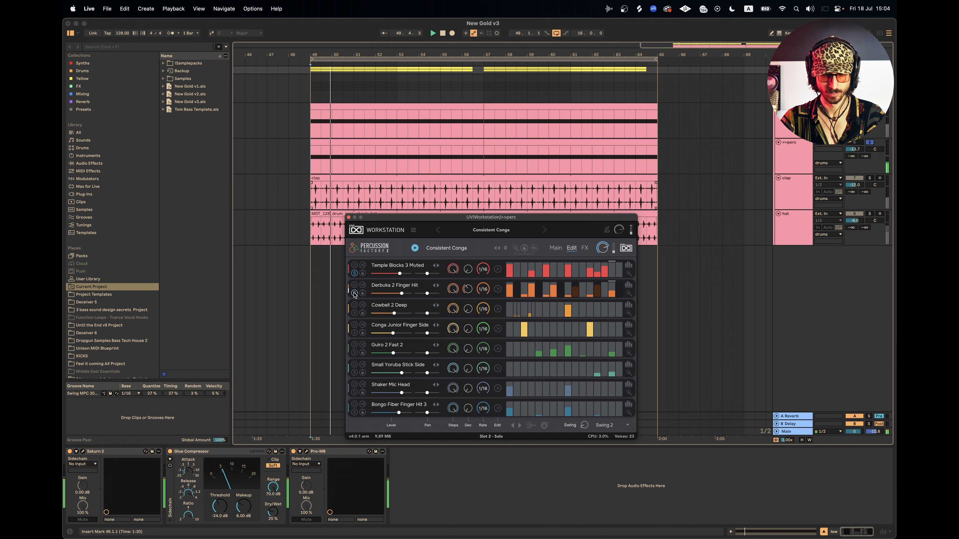
# Lower the Temple Blocks 3 Muted slot's level and replay the groove to check the balance.
pyautogui.moveTo(399, 274); pyautogui.dragTo(394, 275)
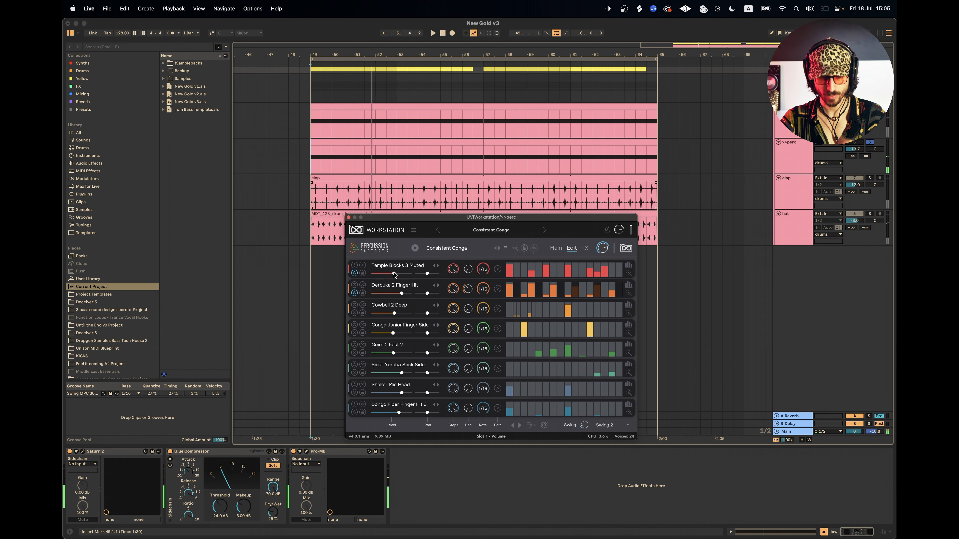
pyautogui.press('space')
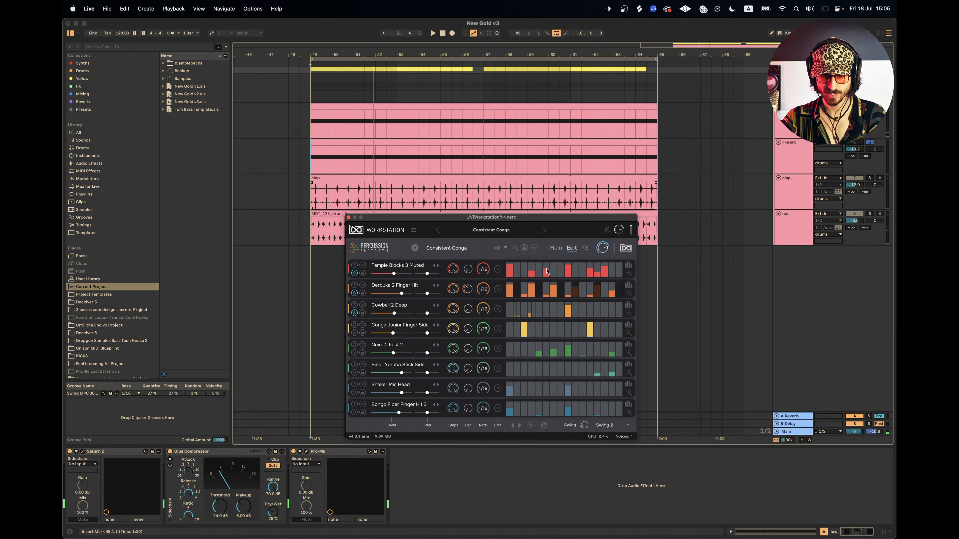
pyautogui.press('space')
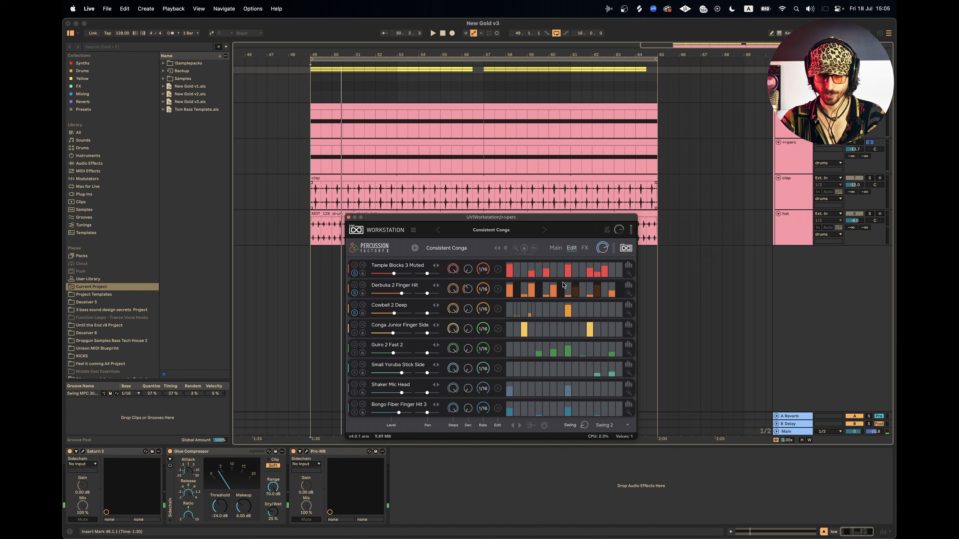
pyautogui.press('space')
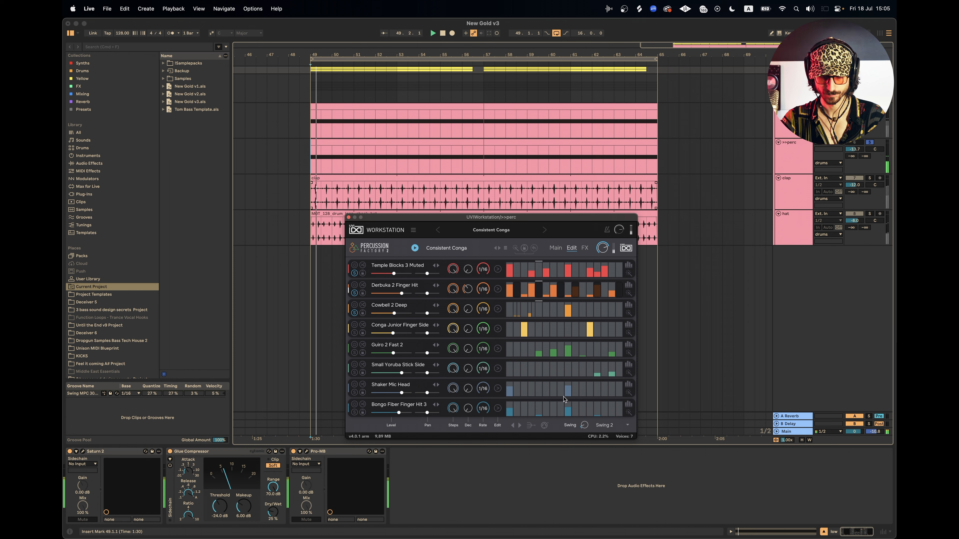
# Show the UVIWorkstation preset browser while the loop plays.
pyautogui.click(413, 232)
pyautogui.click(413, 232)
pyautogui.click(413, 232)
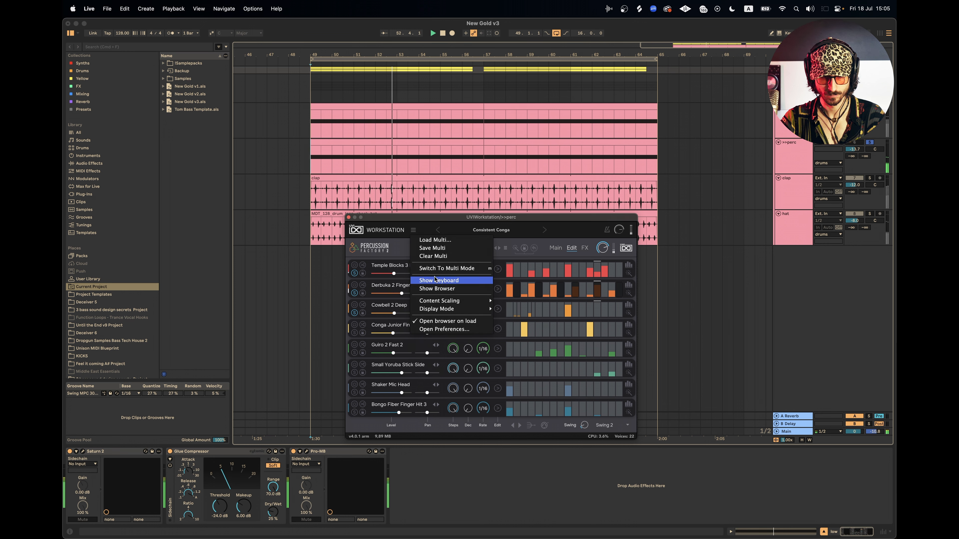
pyautogui.click(438, 289)
# Restart playback and add the clap and hat tracks to the soloed percussion.
pyautogui.press('space')
pyautogui.press('space')
pyautogui.keyDown('super'); pyautogui.click(870, 179); pyautogui.keyUp('super')
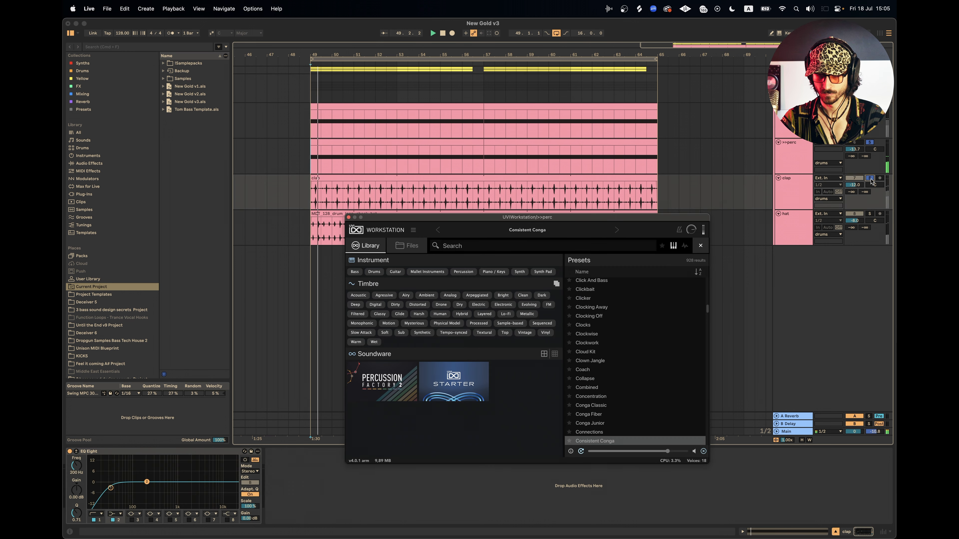
pyautogui.keyDown('super'); pyautogui.click(871, 214); pyautogui.keyUp('super')
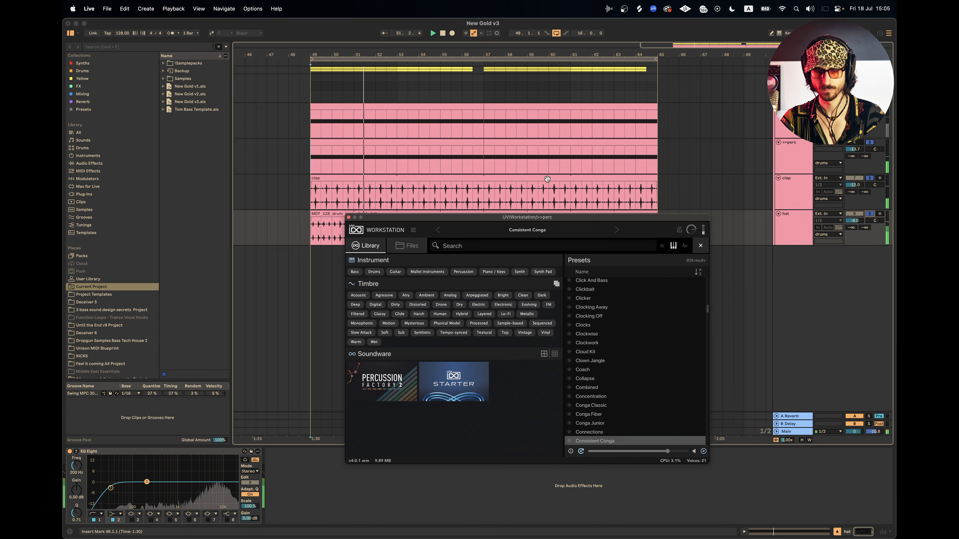
pyautogui.hscroll(-2, 836, 146)
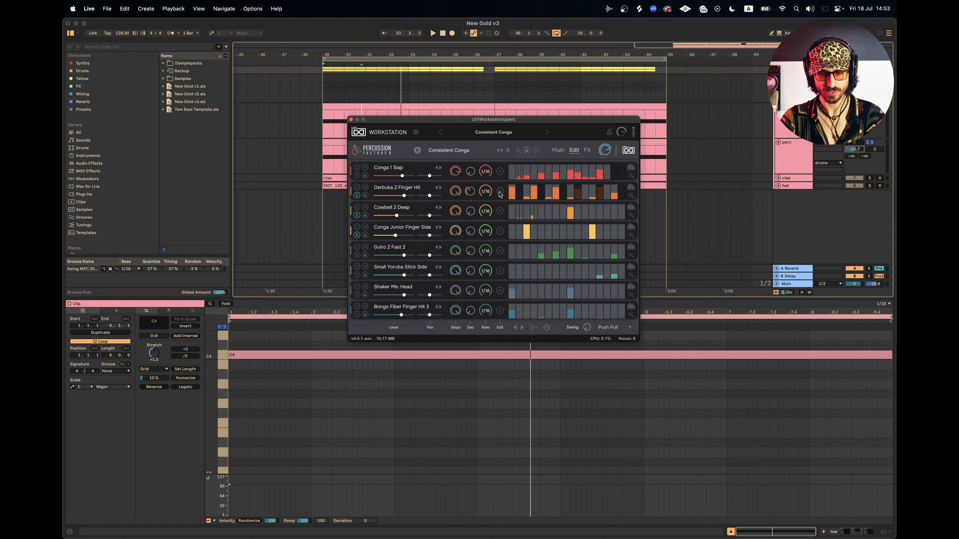
# Open the Derbuka 2 Finger Hit slot's sound editor, lower the amp sustain to its minimum, and adjust the amp decay during playback.
pyautogui.click(501, 192)
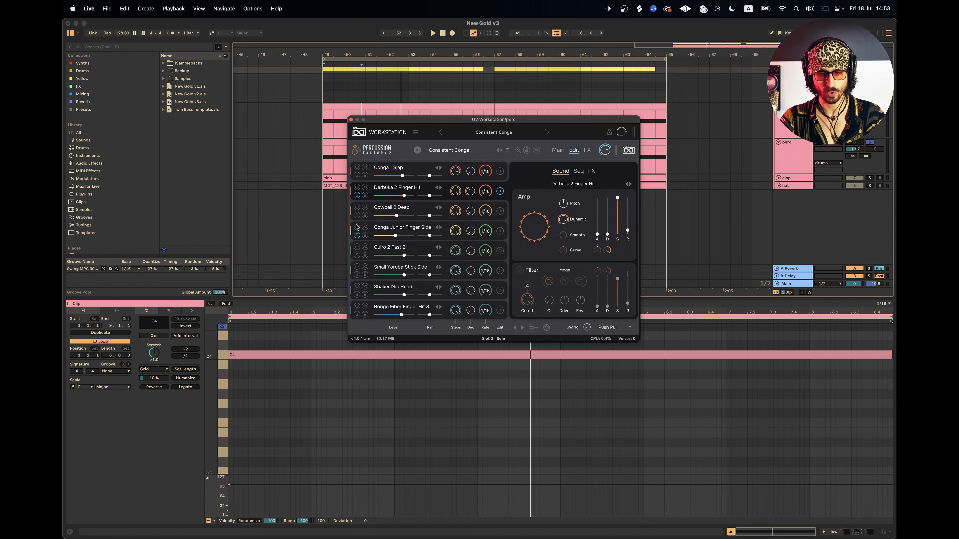
pyautogui.moveTo(617, 197); pyautogui.dragTo(618, 289)
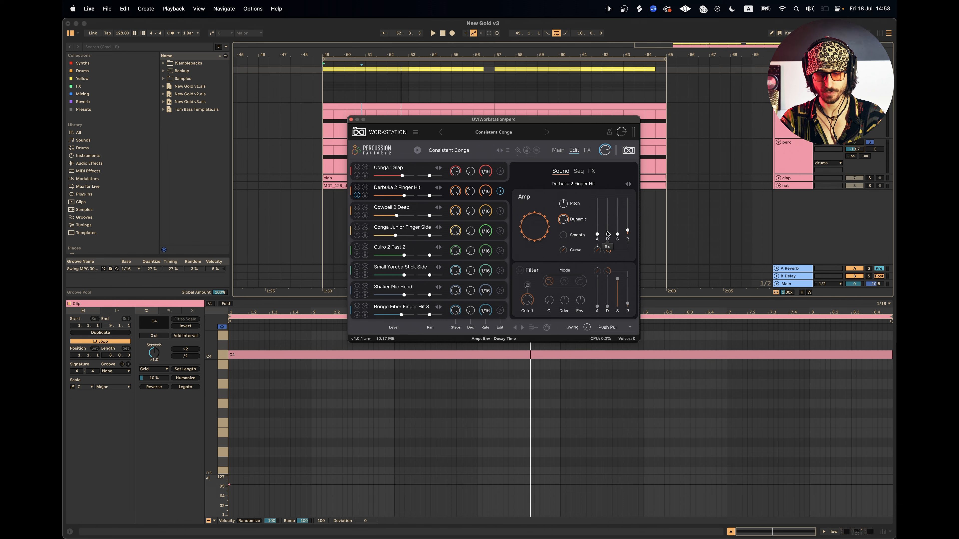
pyautogui.press('space')
pyautogui.moveTo(607, 223); pyautogui.dragTo(609, 226)
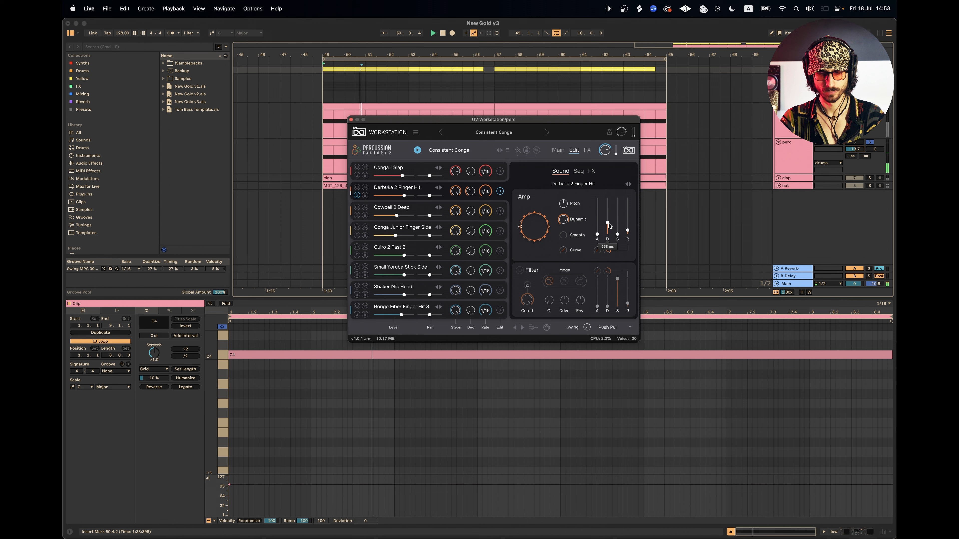
pyautogui.moveTo(609, 225); pyautogui.dragTo(609, 212)
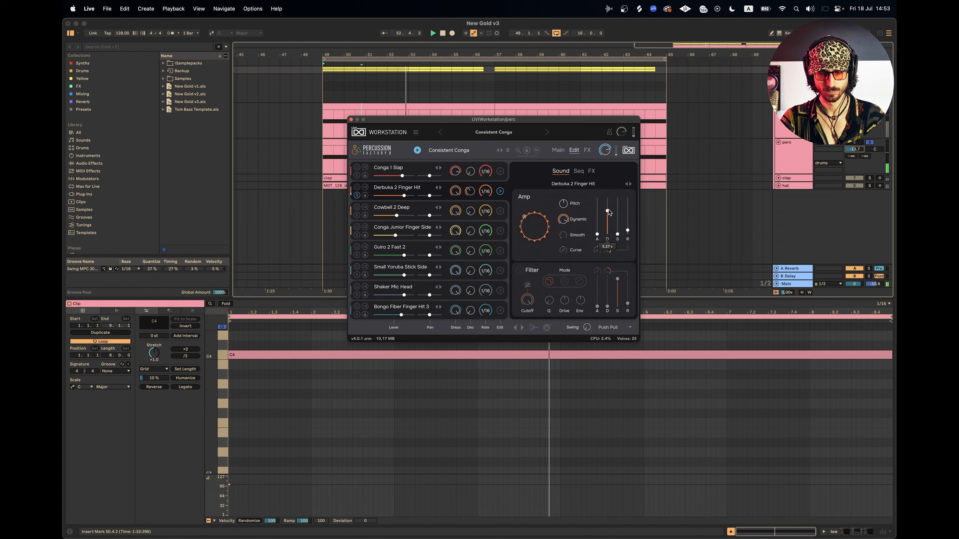
pyautogui.moveTo(609, 212); pyautogui.dragTo(611, 220)
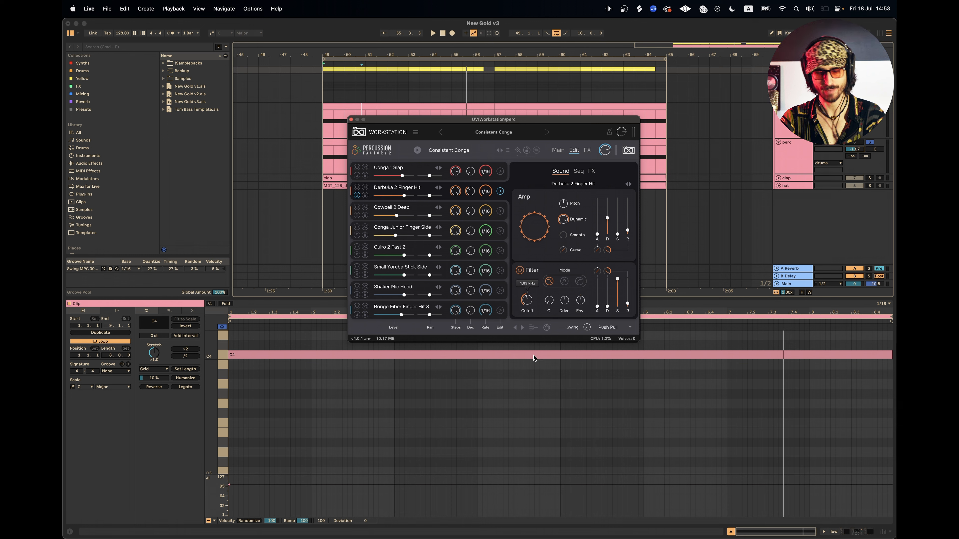
# Lower the Derbuka 2 Finger Hit filter envelope's sustain to its minimum and raise its decay slightly while playing the loop.
pyautogui.press('space')
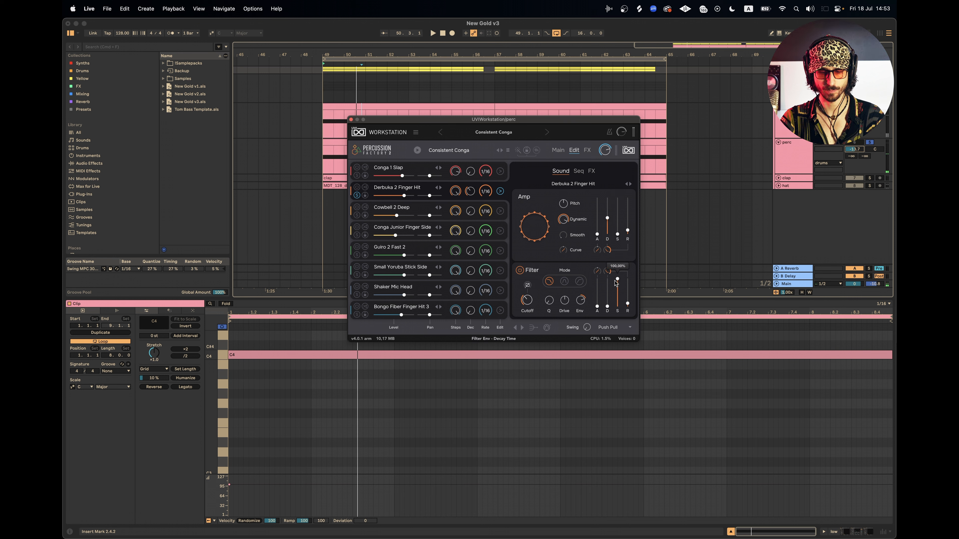
pyautogui.moveTo(610, 306)
pyautogui.press('space')
pyautogui.moveTo(608, 303); pyautogui.dragTo(609, 302)
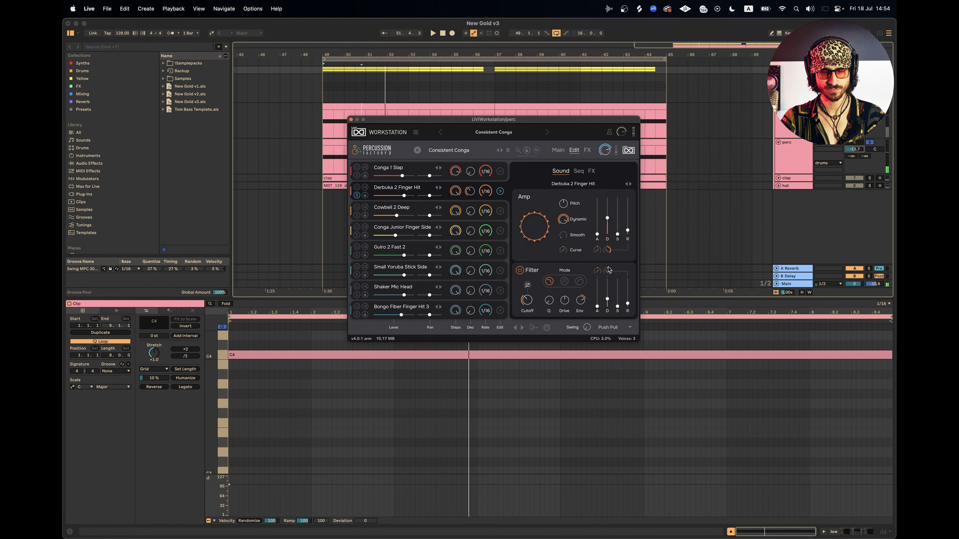
pyautogui.press('space')
pyautogui.press('space')
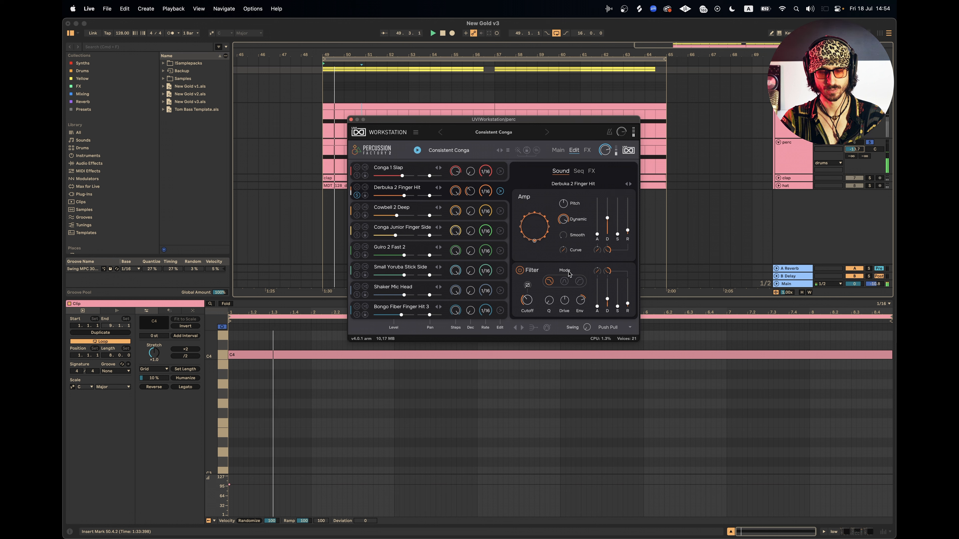
# Toggle the Derbuka 2 Finger Hit filter to compare the sound and set the filter envelope's release to about 179 ms.
pyautogui.click(520, 271)
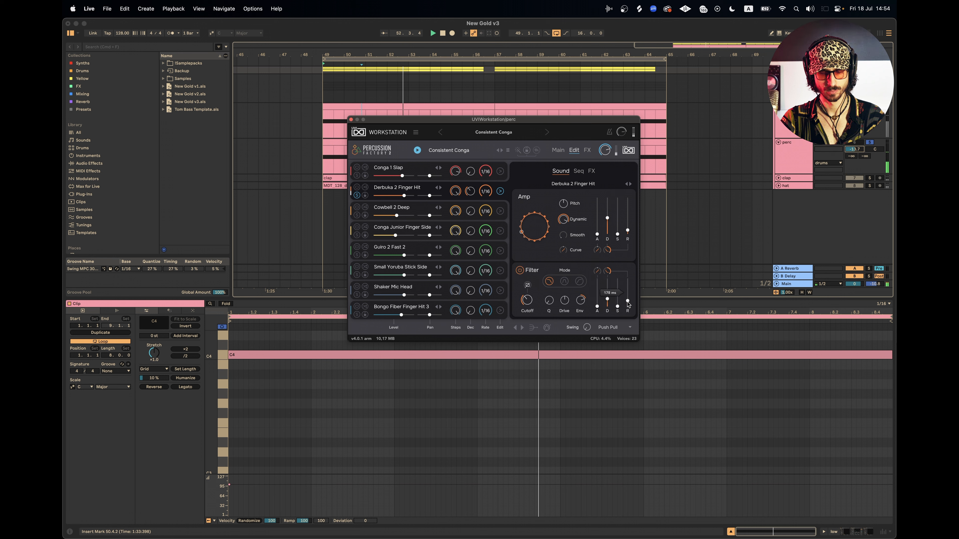
pyautogui.press('space')
pyautogui.press('space')
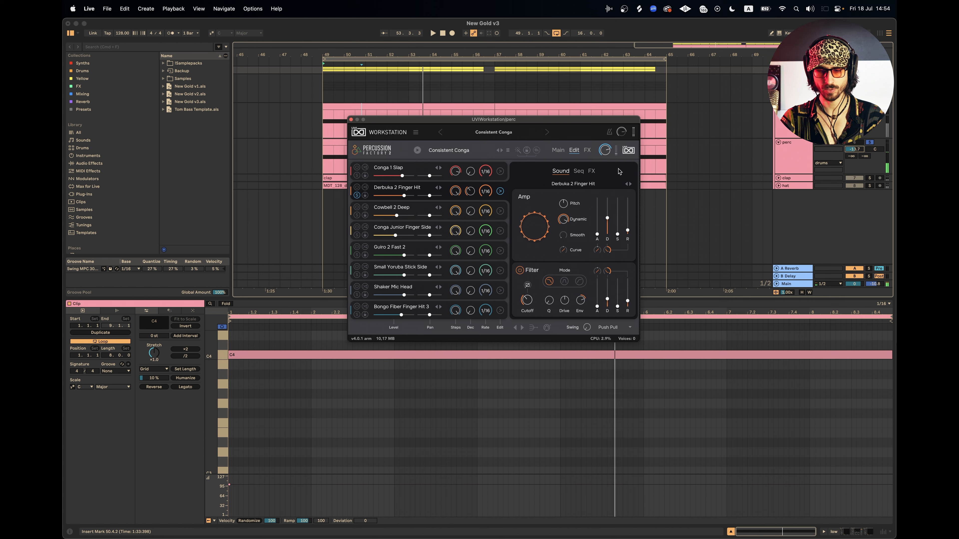
# Try the Crusher effect on the Derbuka 2 Finger Hit slot with the drive at about 46%, and switch it off.
pyautogui.click(591, 172)
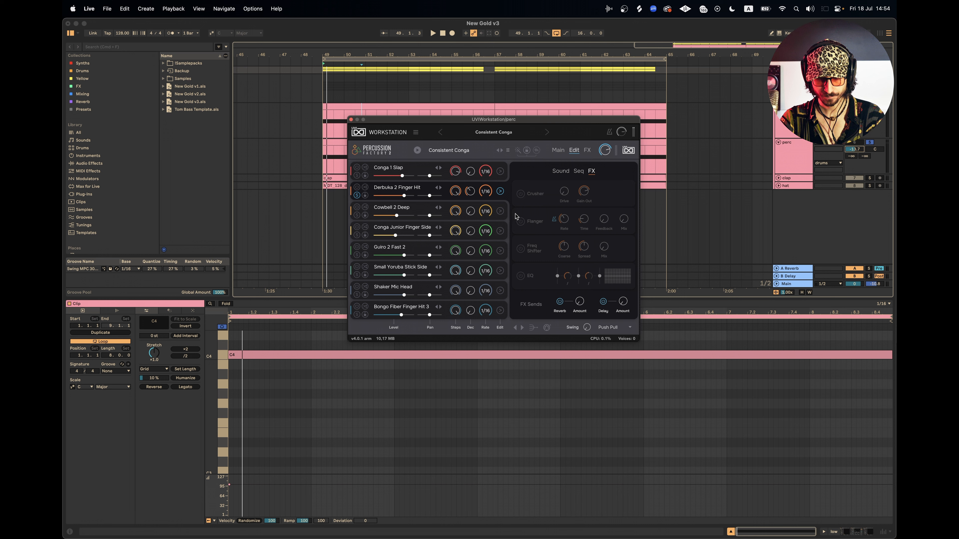
pyautogui.click(521, 194)
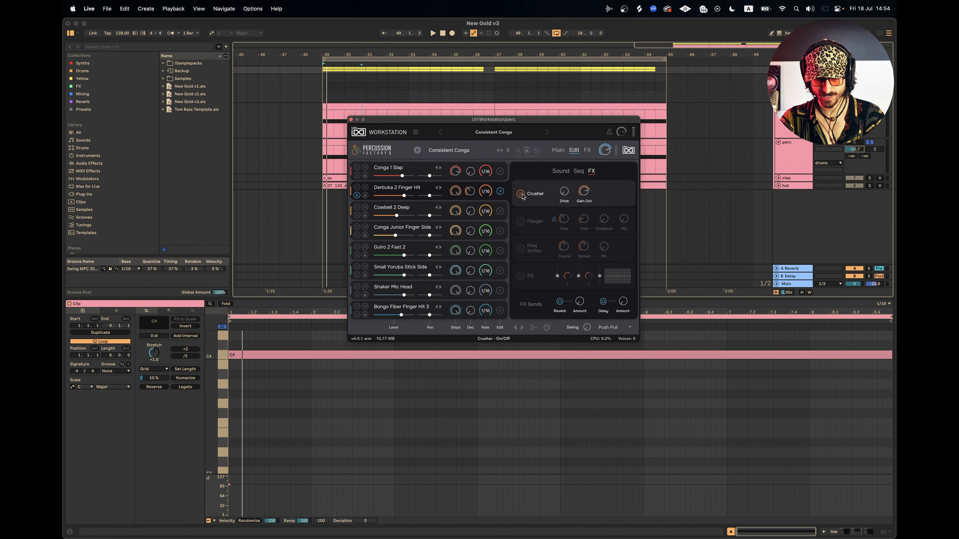
pyautogui.click(521, 276)
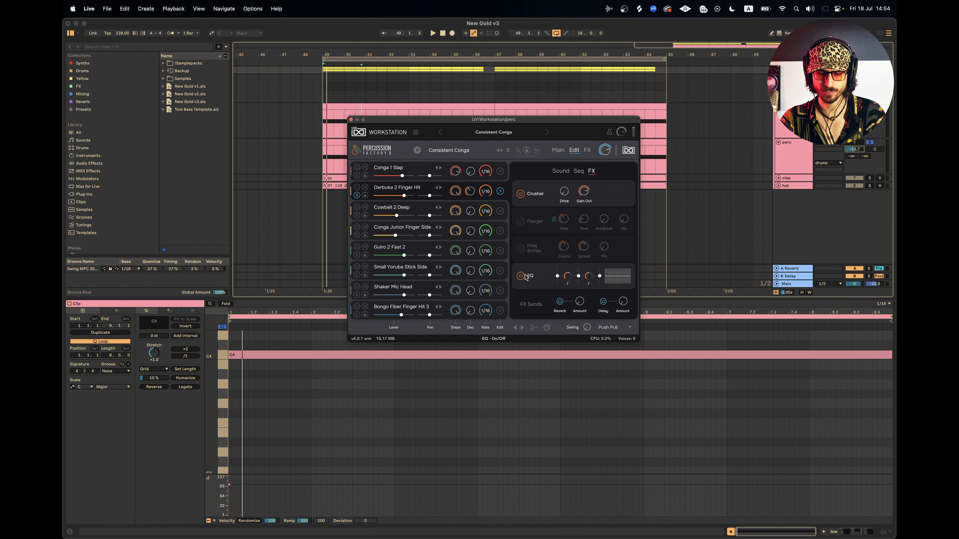
pyautogui.press('space')
pyautogui.click(522, 276)
pyautogui.moveTo(569, 186); pyautogui.dragTo(574, 142)
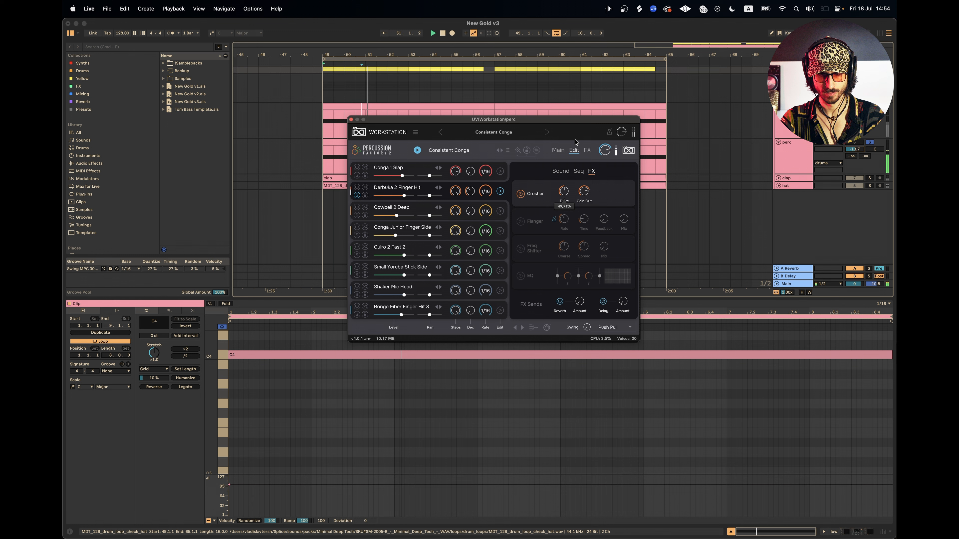
pyautogui.click(521, 194)
# Try the Flanger on the Derbuka 2 Finger Hit slot with a raised mix during playback, and switch it off.
pyautogui.click(521, 221)
pyautogui.press('space')
pyautogui.moveTo(624, 220); pyautogui.dragTo(625, 165)
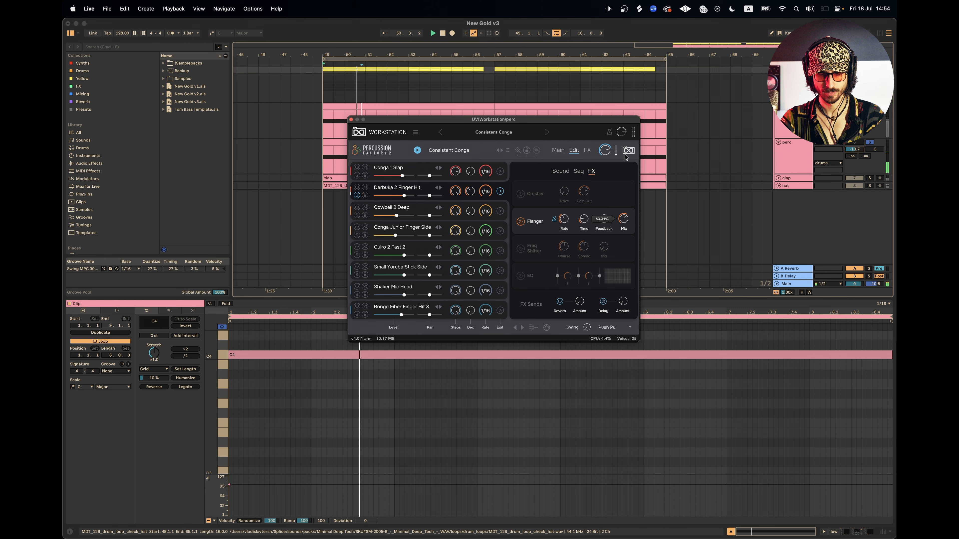
pyautogui.click(521, 221)
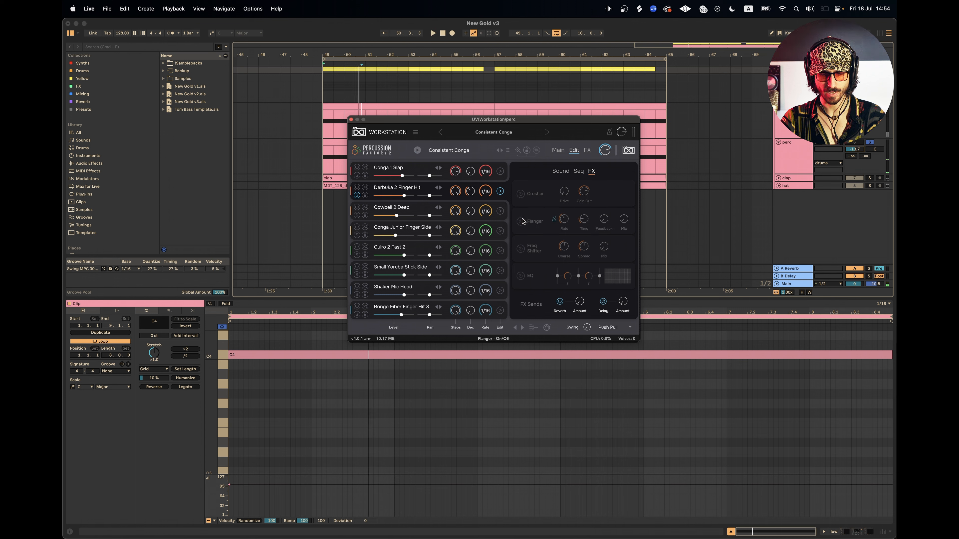
# Try the Freq Shifter on the Derbuka 2 Finger Hit slot with its mix raised to about 95% during playback.
pyautogui.click(521, 249)
pyautogui.press('space')
pyautogui.moveTo(604, 247); pyautogui.dragTo(612, 172)
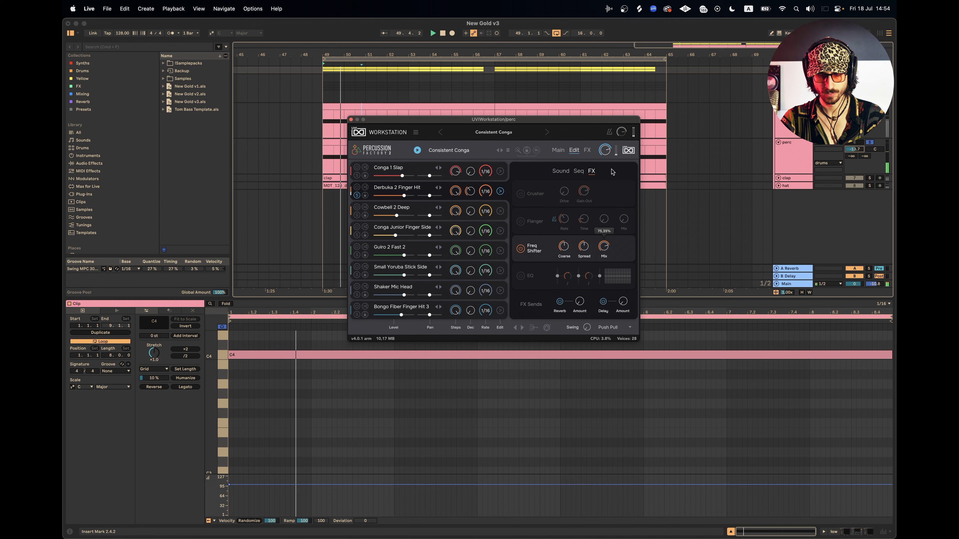
pyautogui.press('space')
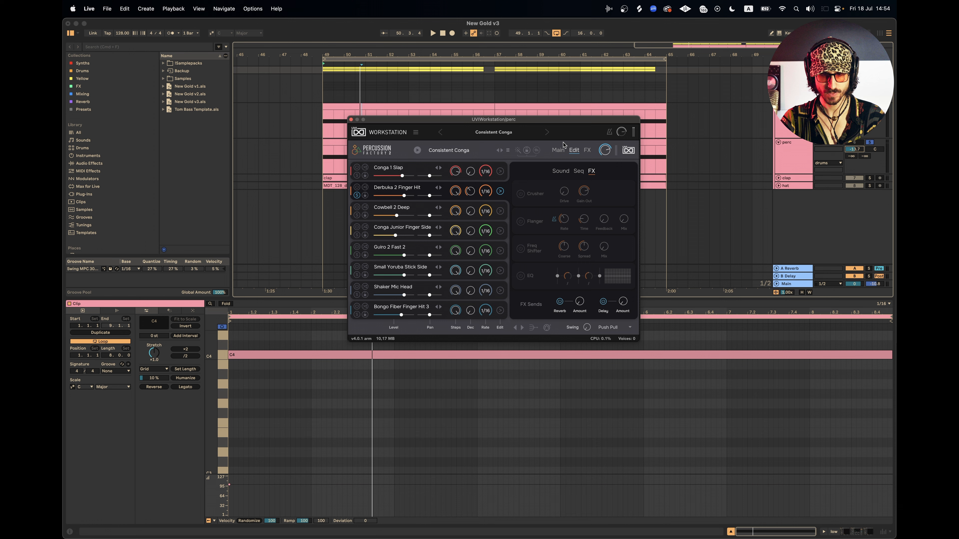
# Solo the Cowbell 2 Deep, Conga Junior Finger Side and Guiro 2 Fast 2 slots with the Derbuka, and lower the Guiro's level during playback.
pyautogui.click(562, 150)
pyautogui.click(574, 150)
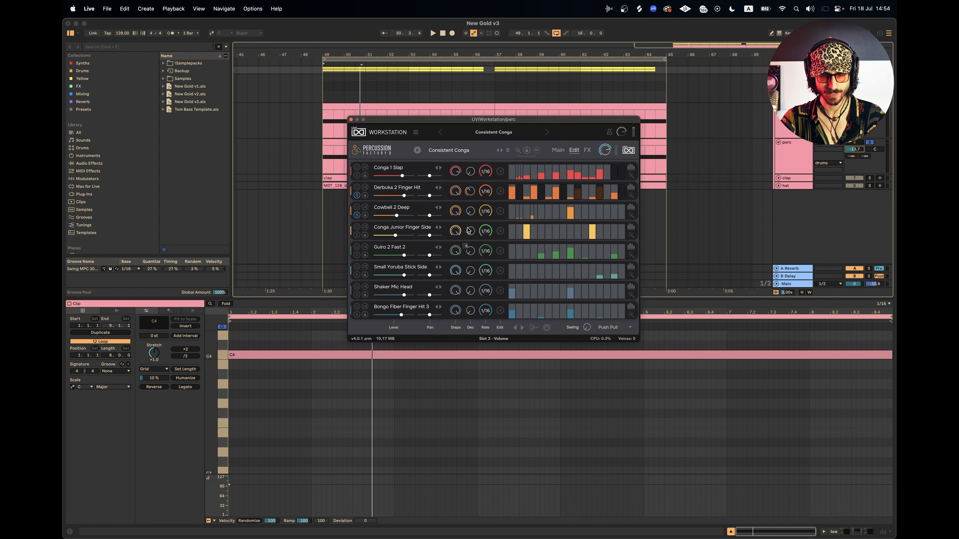
pyautogui.press('space')
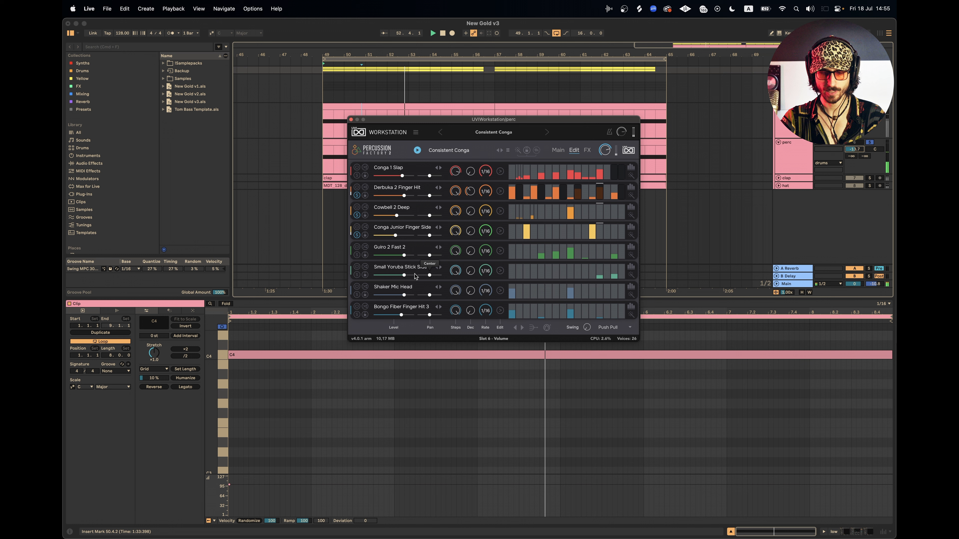
pyautogui.press('space')
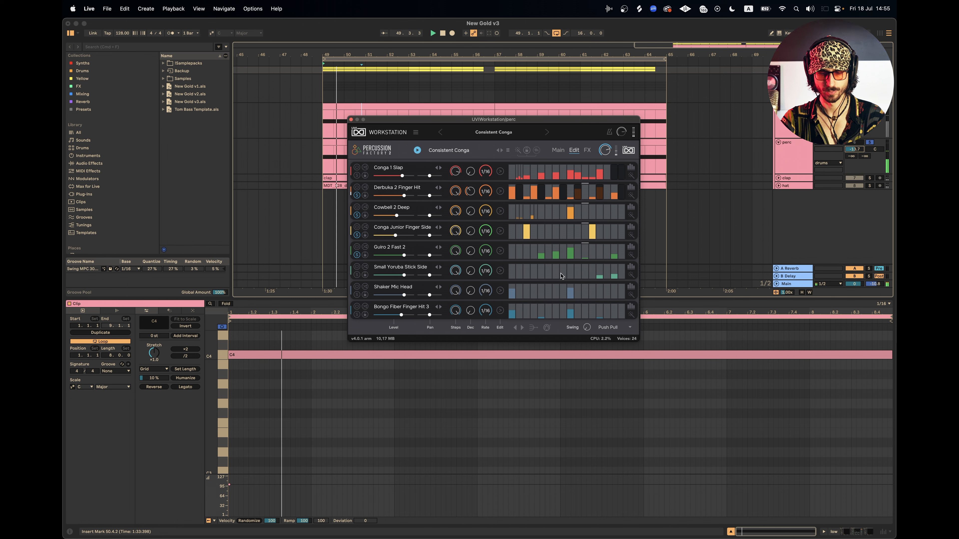
pyautogui.moveTo(404, 255); pyautogui.dragTo(396, 256)
pyautogui.press('space')
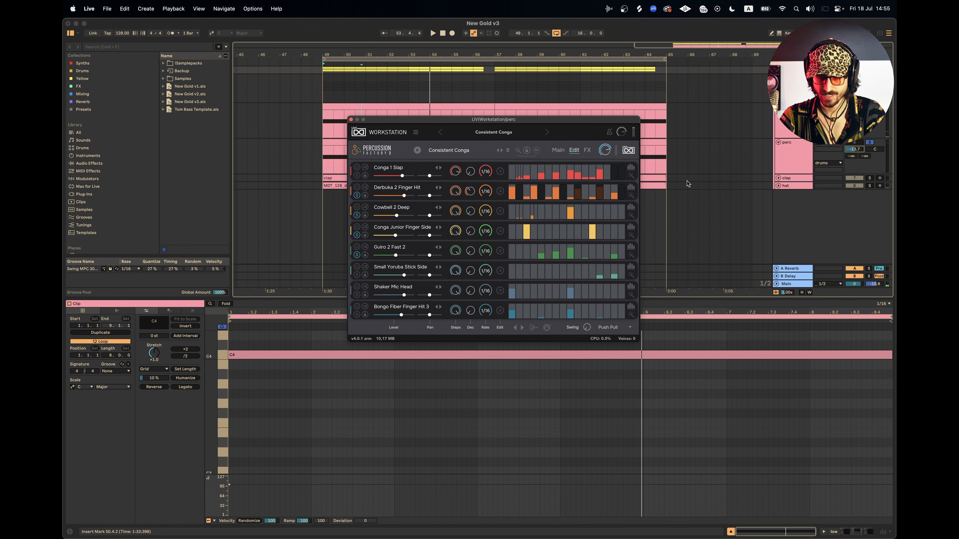
# Solo the clap and hat tracks with the perc track and play the groove from bar 49.
pyautogui.click(870, 185)
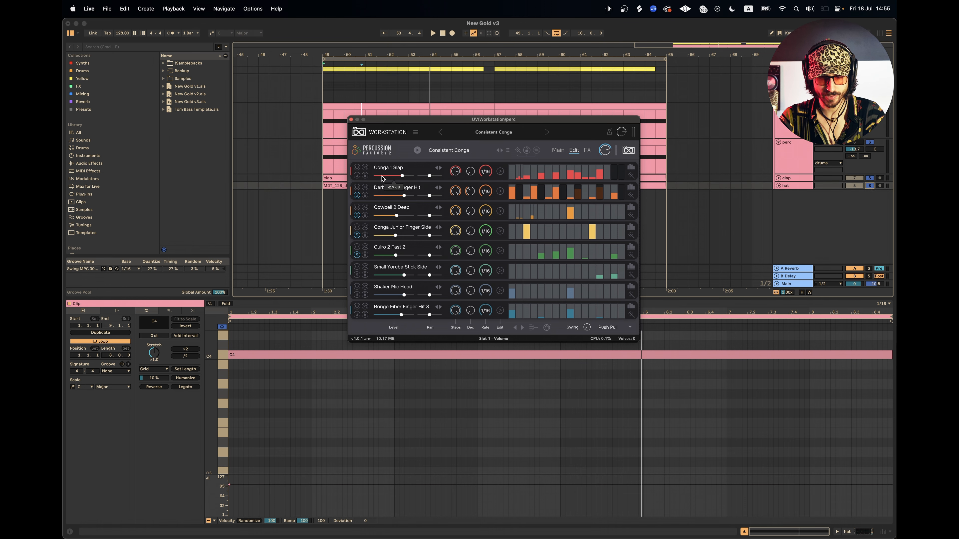
pyautogui.moveTo(412, 123); pyautogui.dragTo(412, 197)
pyautogui.click(318, 165)
pyautogui.press('space')
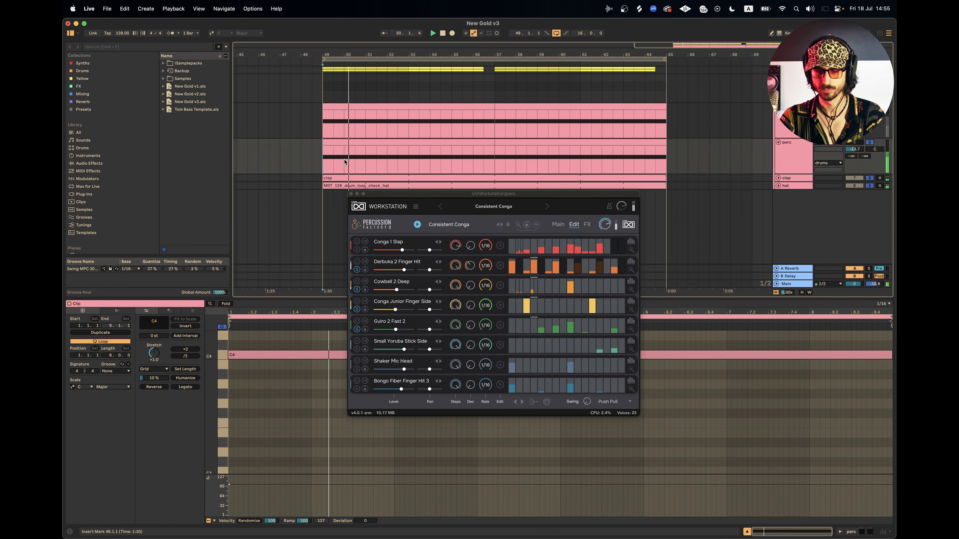
# Unfold the clap and hat tracks and set the clap track's volume to -12.0 dB.
pyautogui.click(785, 178)
pyautogui.keyDown('shift'); pyautogui.click(785, 185); pyautogui.keyUp('shift')
pyautogui.click(779, 186)
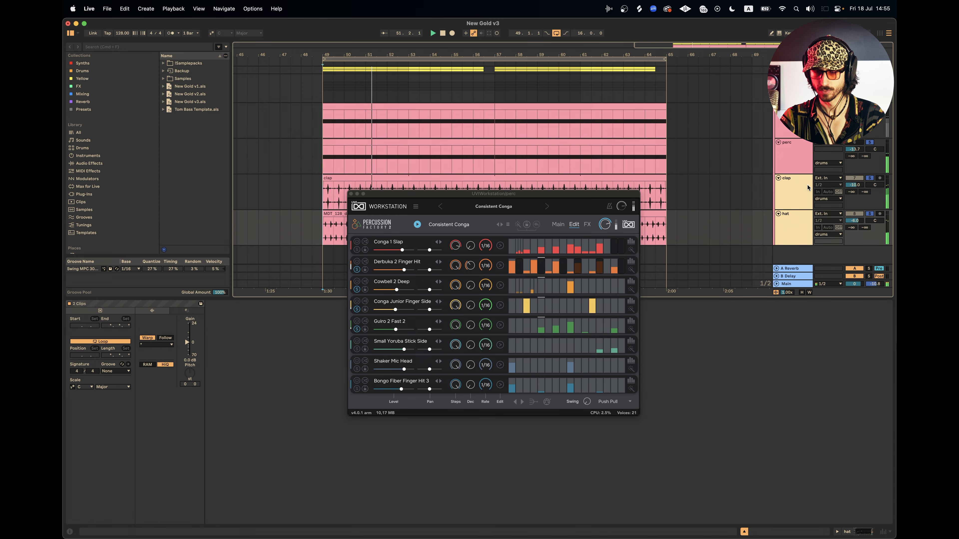
pyautogui.moveTo(854, 185); pyautogui.dragTo(854, 190)
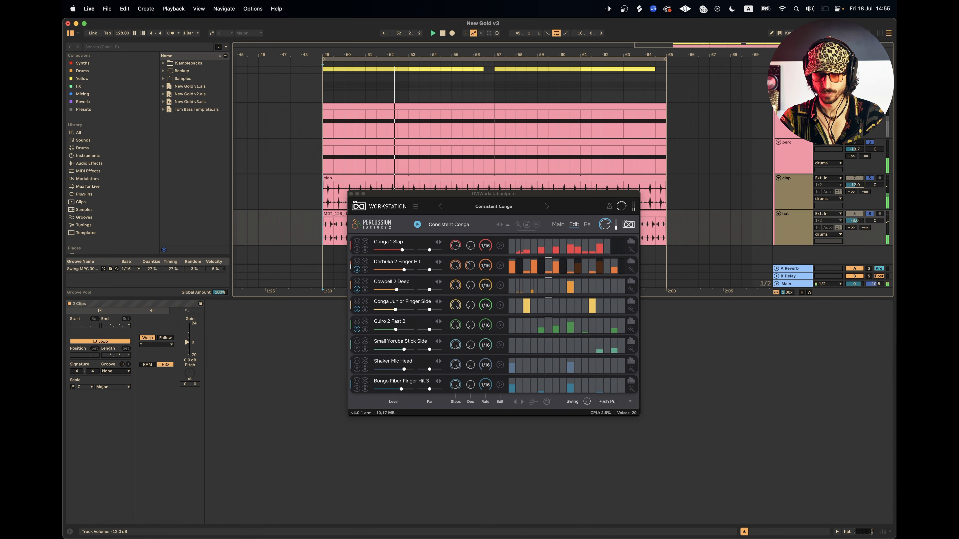
pyautogui.click(792, 229)
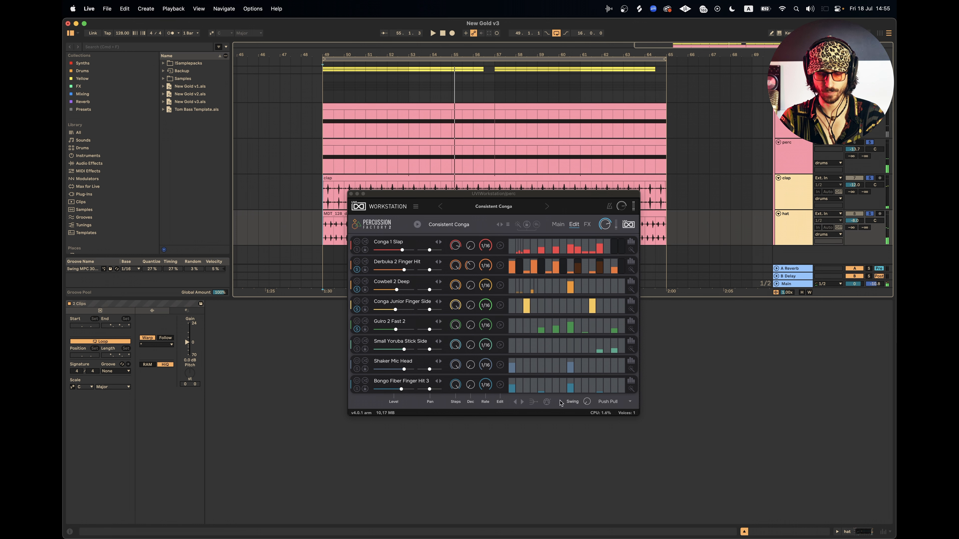
# Turn on the master Drive effect in Percussion Factory 2 and raise its amount during playback.
pyautogui.click(587, 224)
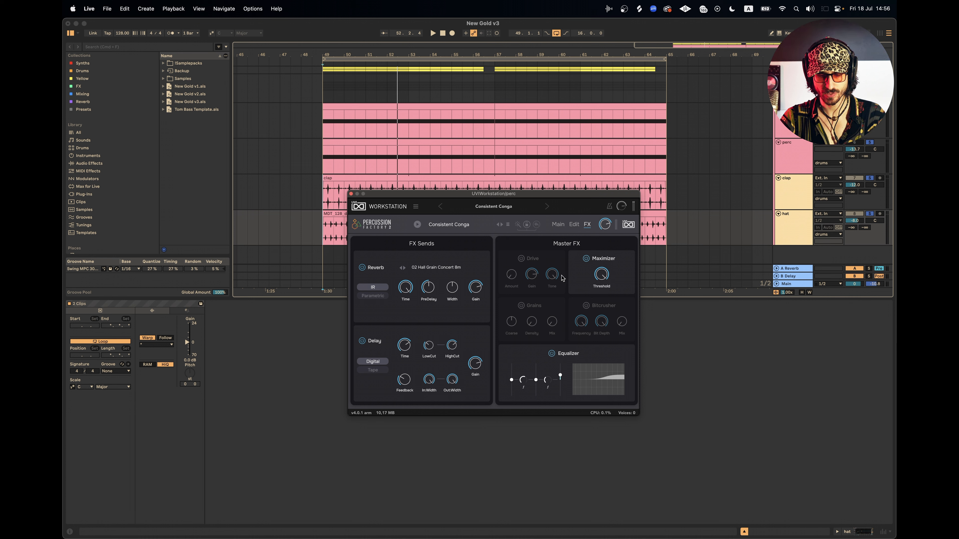
pyautogui.click(520, 259)
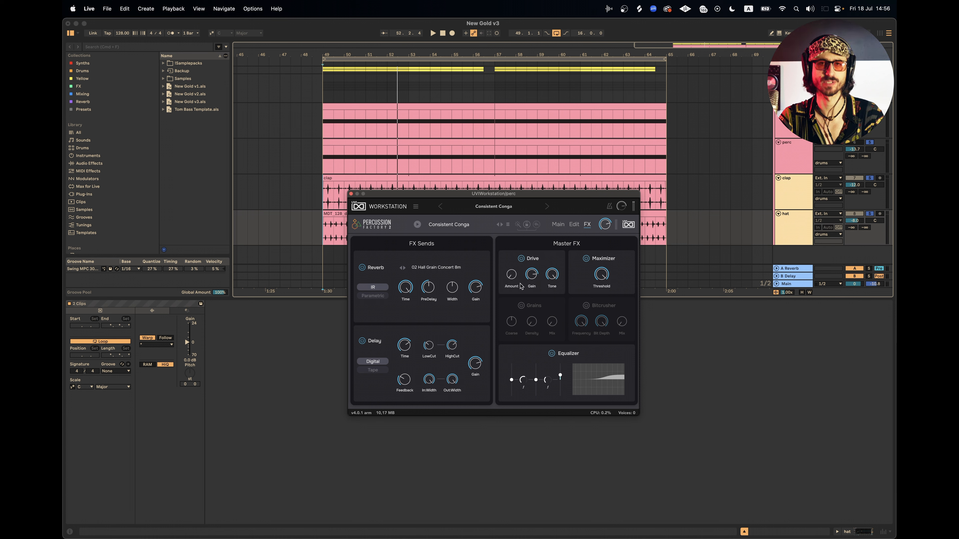
pyautogui.press('space')
pyautogui.moveTo(511, 274); pyautogui.dragTo(521, 240)
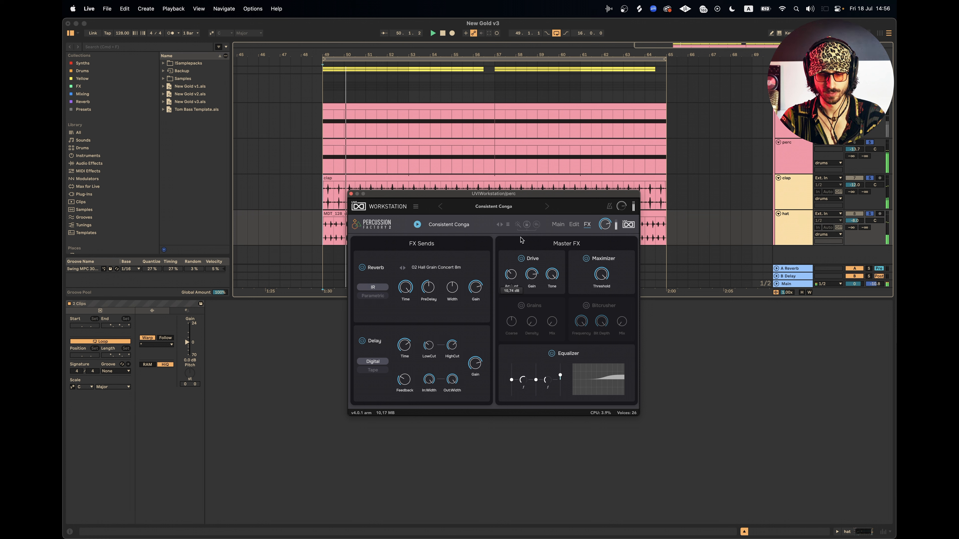
# Lower the master Drive's output gain to about -16 dB and play the groove to check the balance.
pyautogui.press('space')
pyautogui.moveTo(531, 273); pyautogui.dragTo(534, 304)
pyautogui.press('space')
pyautogui.press('space')
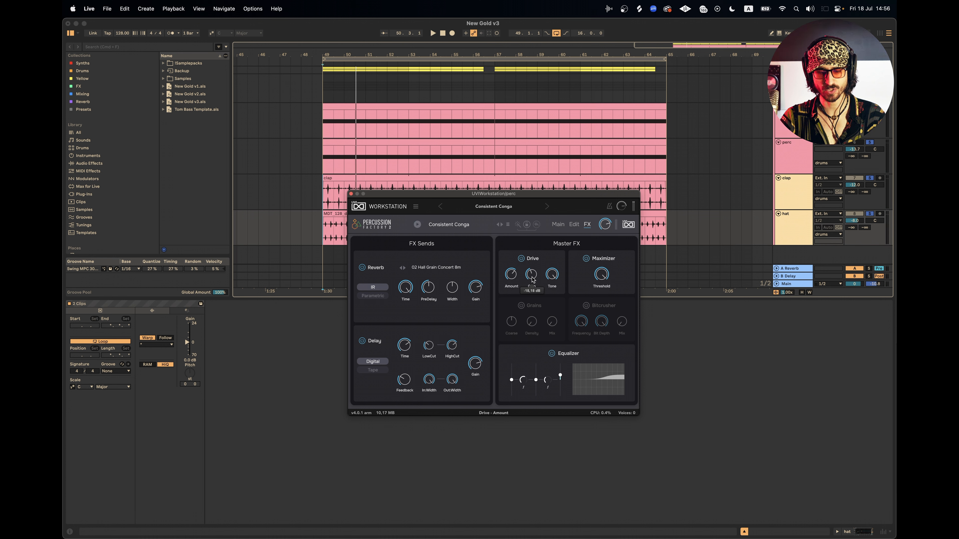
pyautogui.press('space')
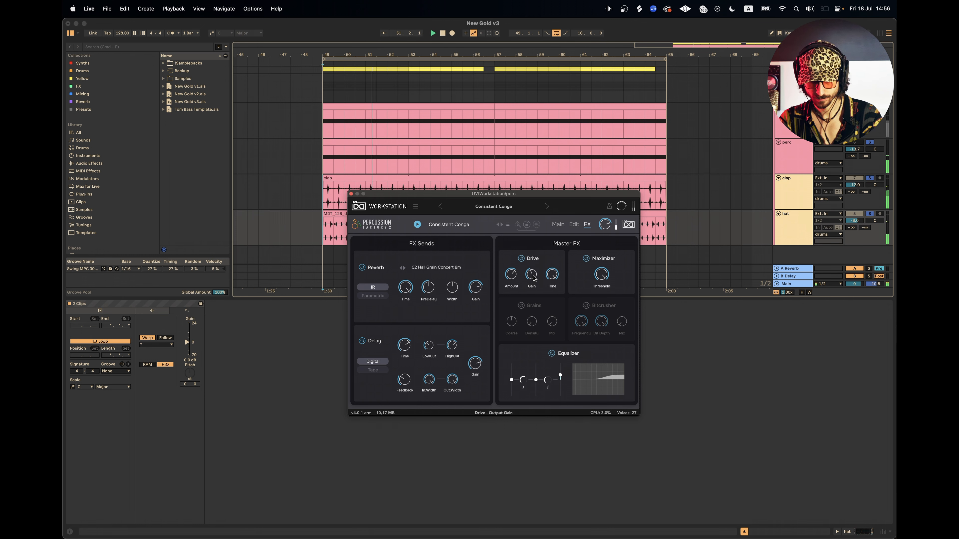
# Turn on the master Bitcrusher, raise its mix and reduce its frequency during playback.
pyautogui.press('space')
pyautogui.press('space')
pyautogui.click(586, 306)
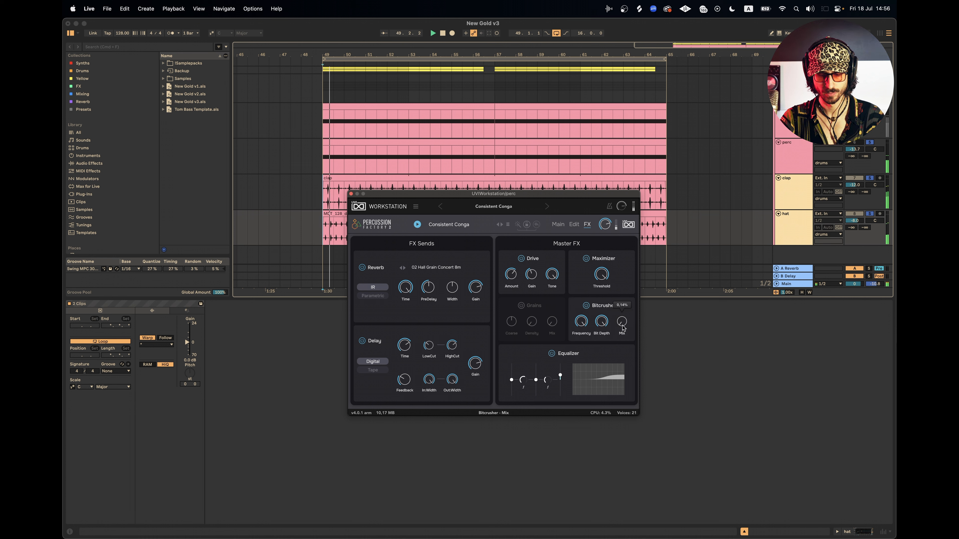
pyautogui.moveTo(581, 322); pyautogui.dragTo(585, 355)
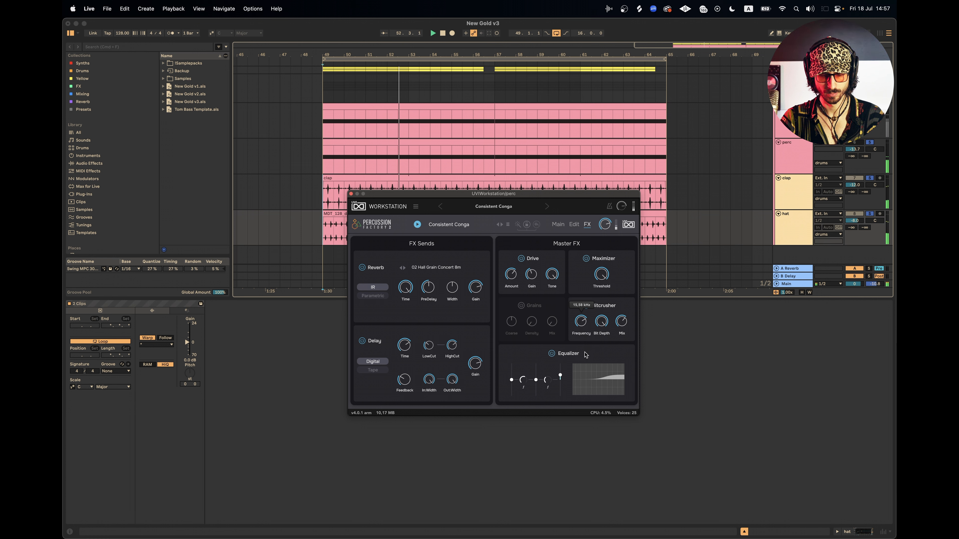
pyautogui.press('space')
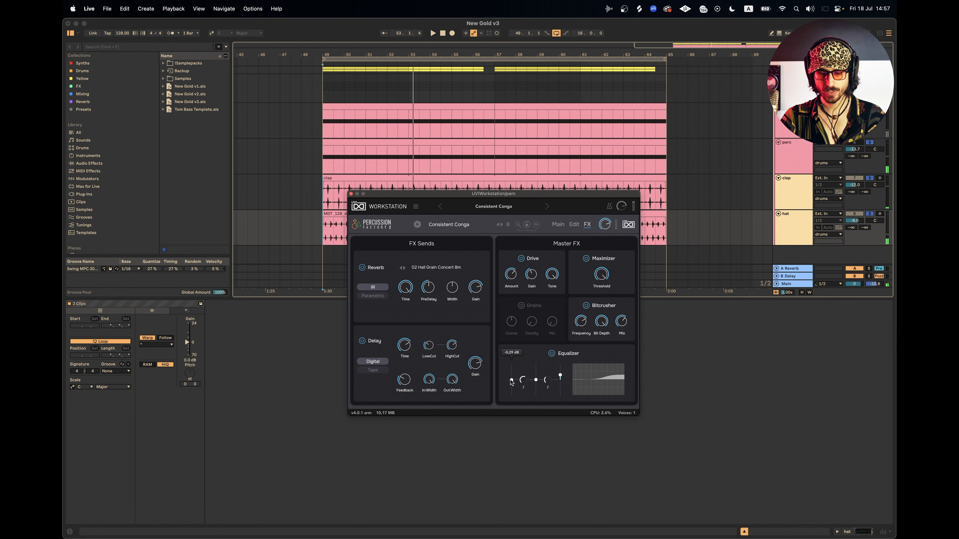
# Cut the master Equalizer's low band and slightly reduce its high band while the groove plays.
pyautogui.press('space')
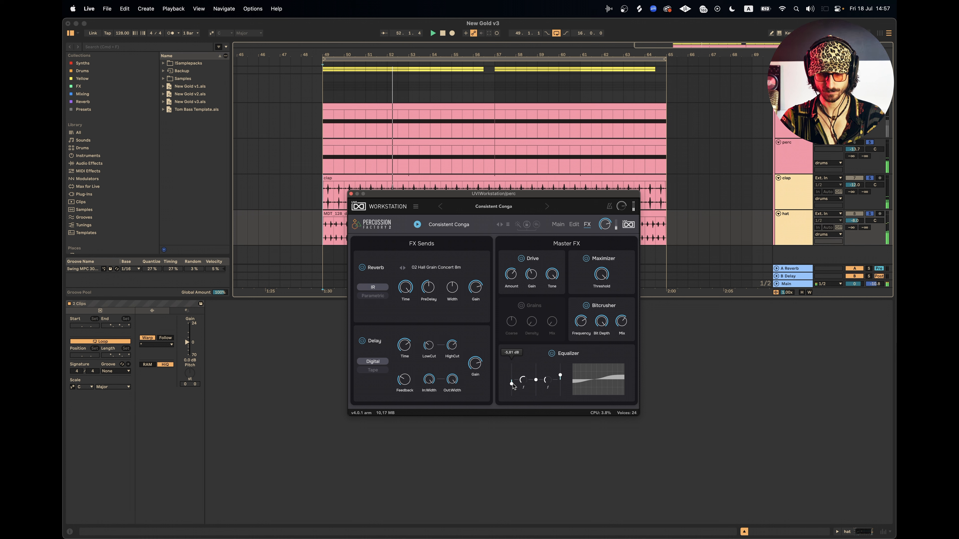
pyautogui.moveTo(512, 384); pyautogui.dragTo(512, 381)
pyautogui.moveTo(512, 382); pyautogui.dragTo(513, 384)
pyautogui.press('space')
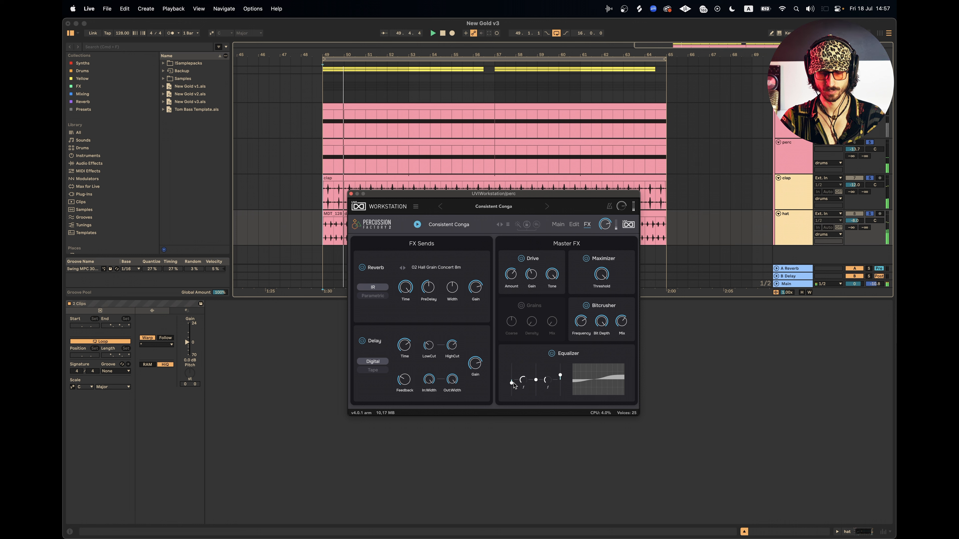
pyautogui.press('space')
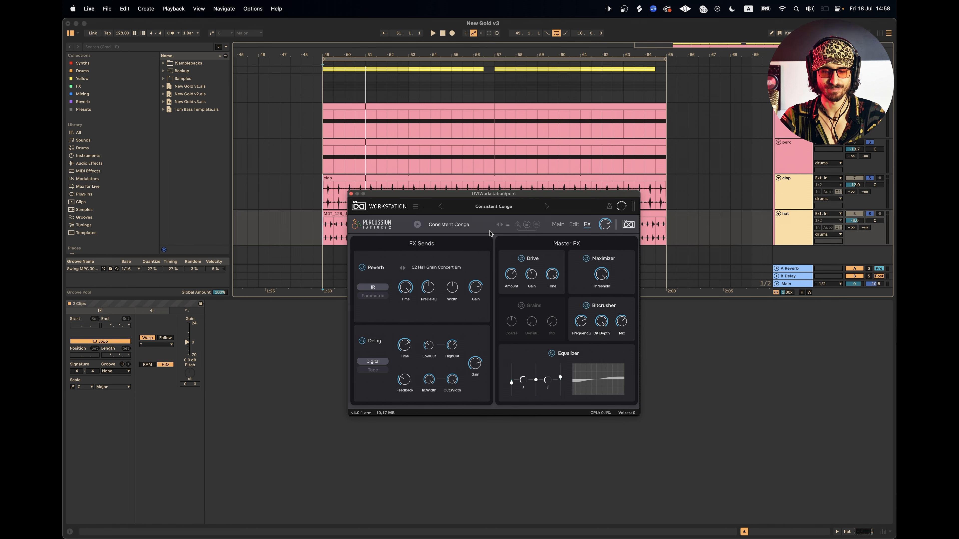
pyautogui.click(418, 207)
pyautogui.click(416, 208)
pyautogui.click(416, 207)
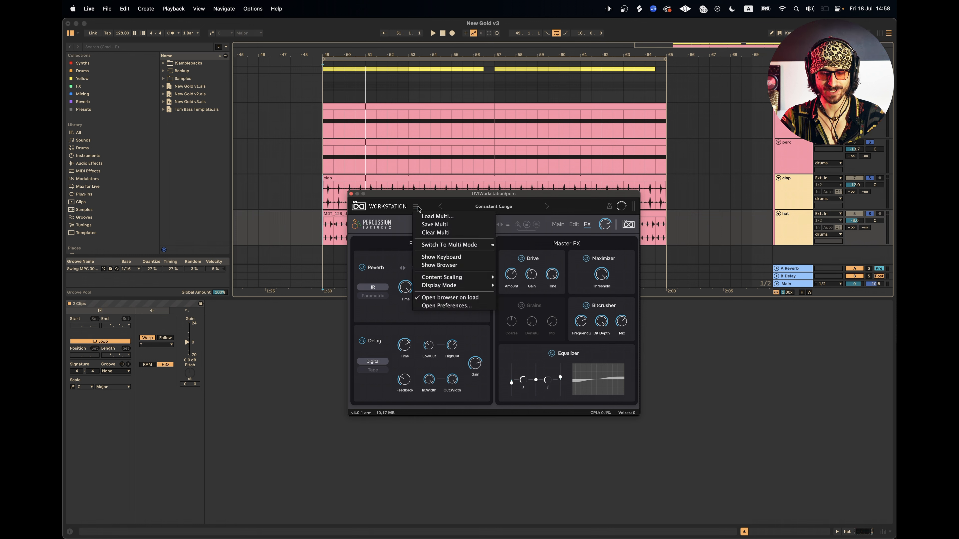
pyautogui.click(417, 207)
pyautogui.click(417, 207)
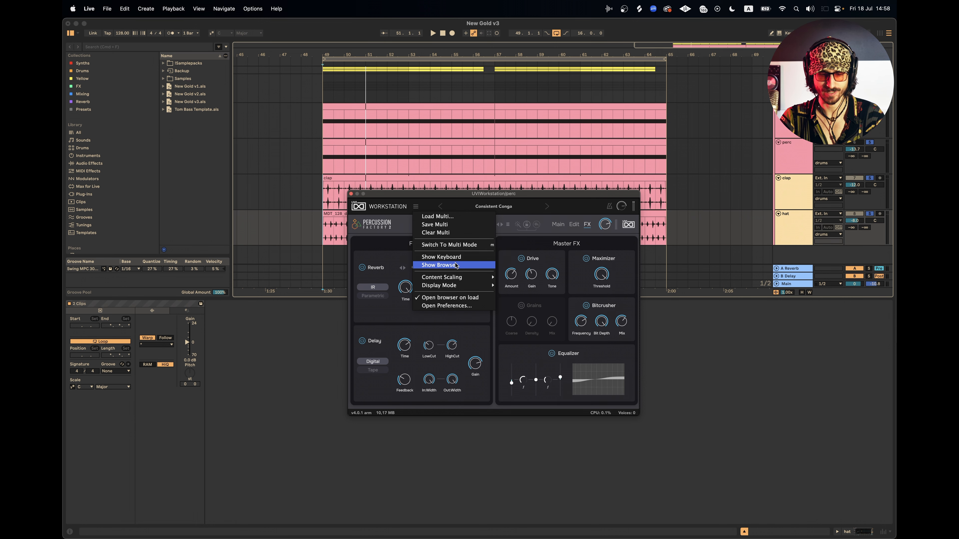
# Unsolo the Percussion Factory perc track, play the groove from bar 49 without it and hide the clip detail view.
pyautogui.click(794, 152)
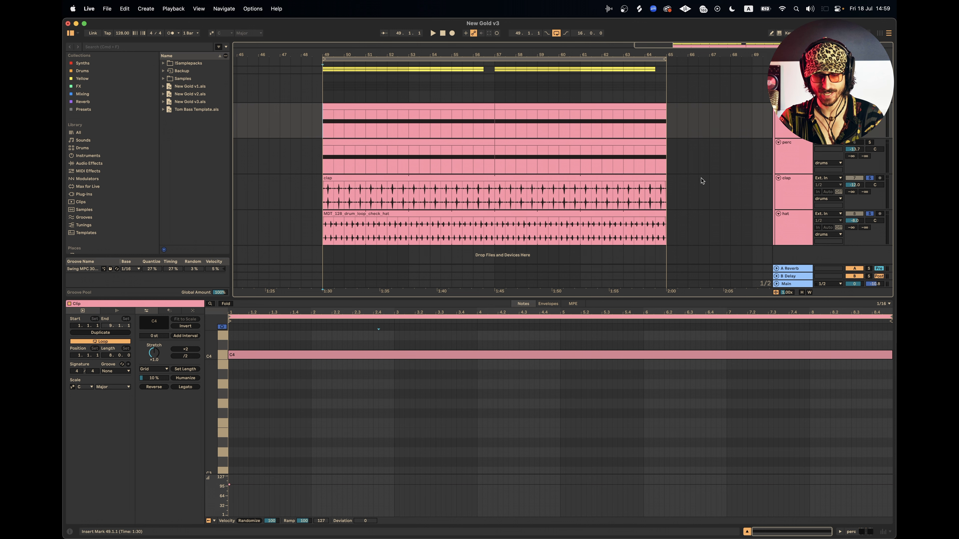
pyautogui.click(323, 192)
pyautogui.press('space')
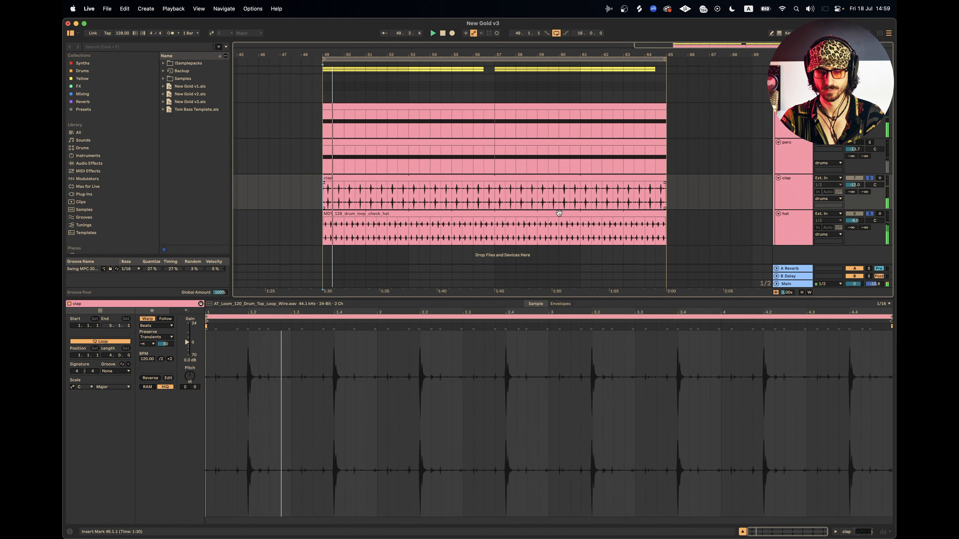
pyautogui.click(742, 532)
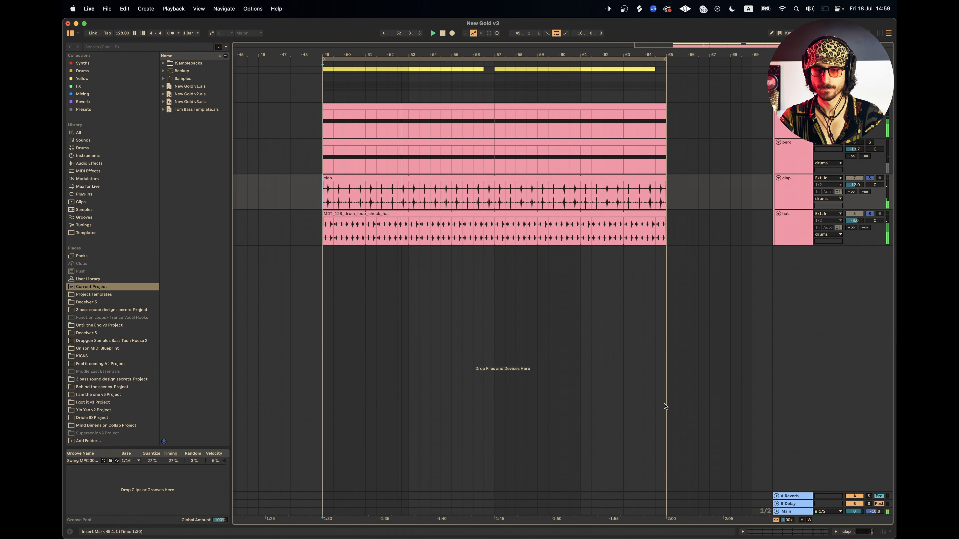
pyautogui.press('space')
# Solo the Percussion Factory perc track again and play the layered groove from bar 49.
pyautogui.moveTo(323, 123); pyautogui.dragTo(665, 122)
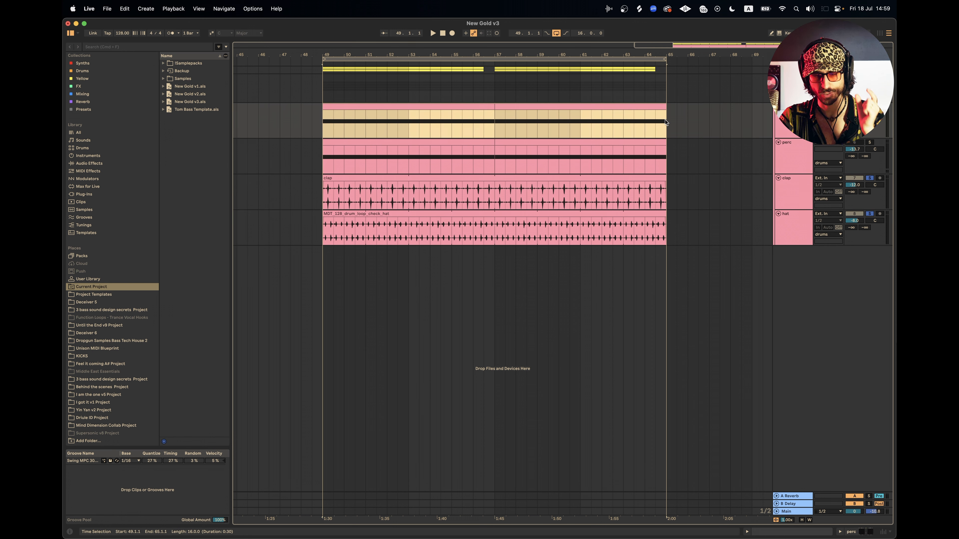
pyautogui.click(320, 161)
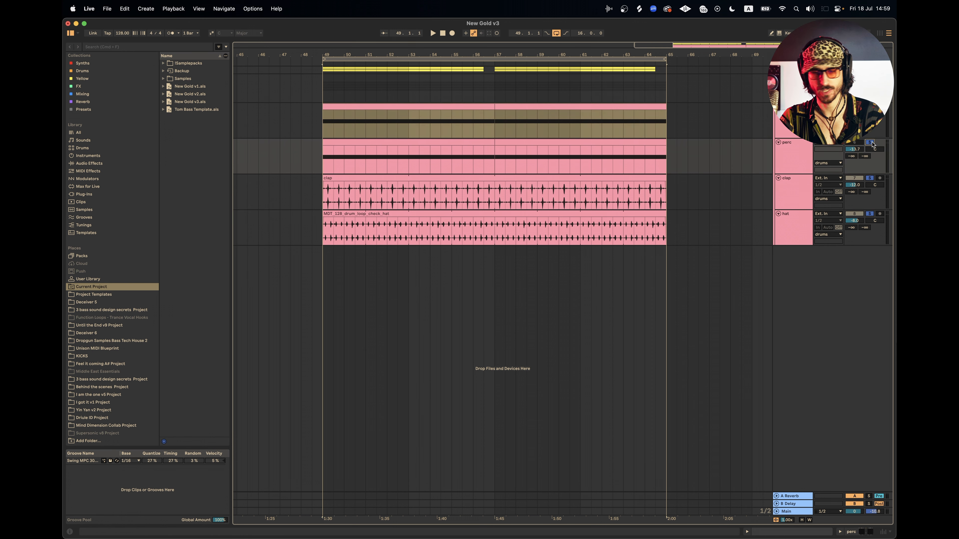
pyautogui.press('space')
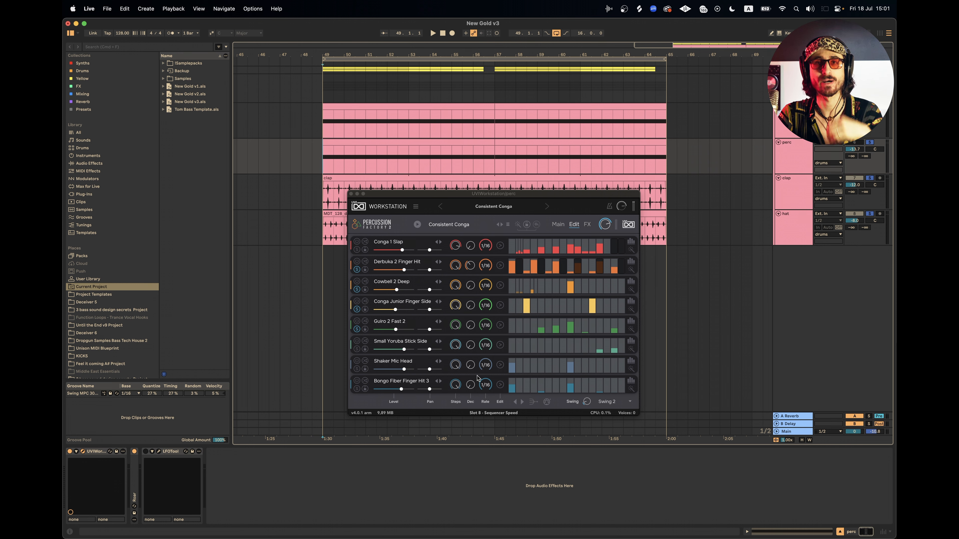
# Insert an audio track below the >>perc track with >>perc Post Mixer as its input, and arm it for recording.
pyautogui.click(793, 158)
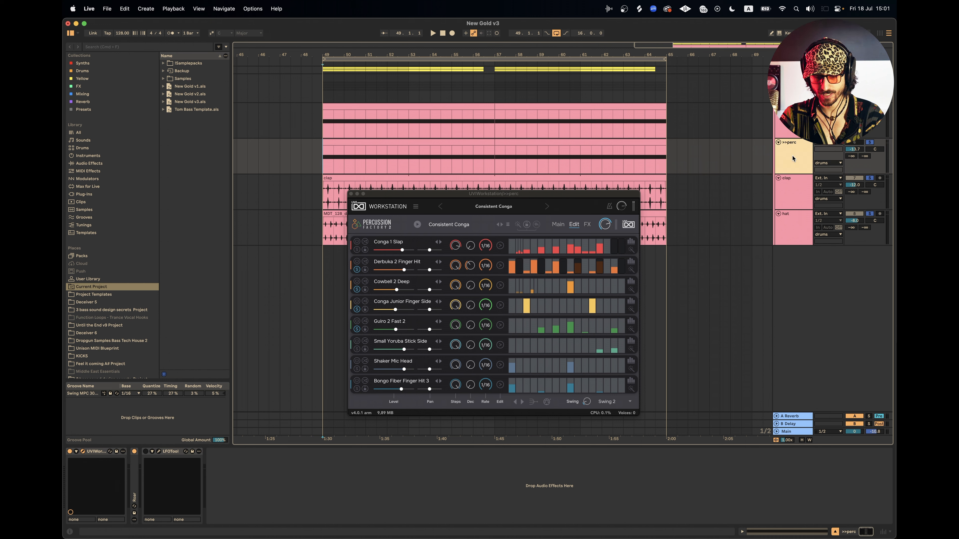
pyautogui.press('super+t')
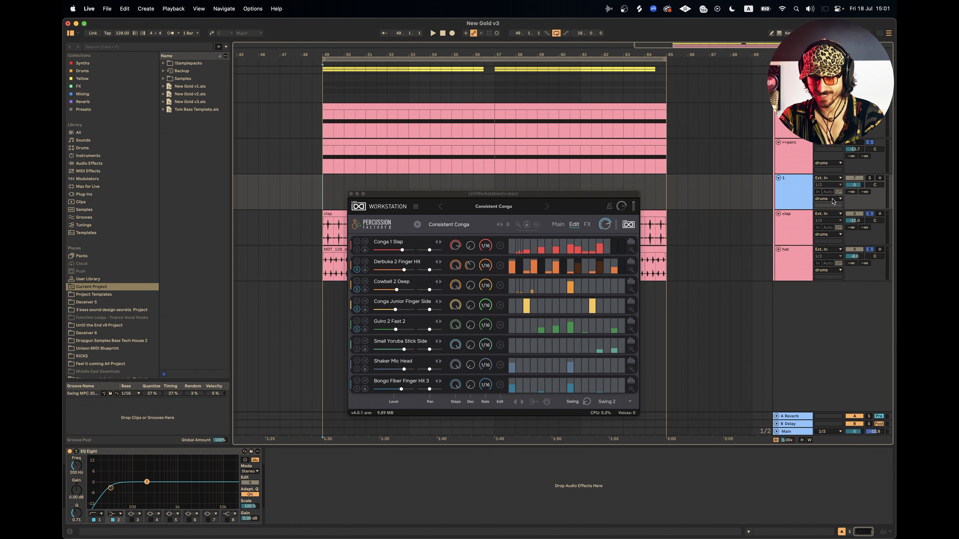
pyautogui.click(832, 177)
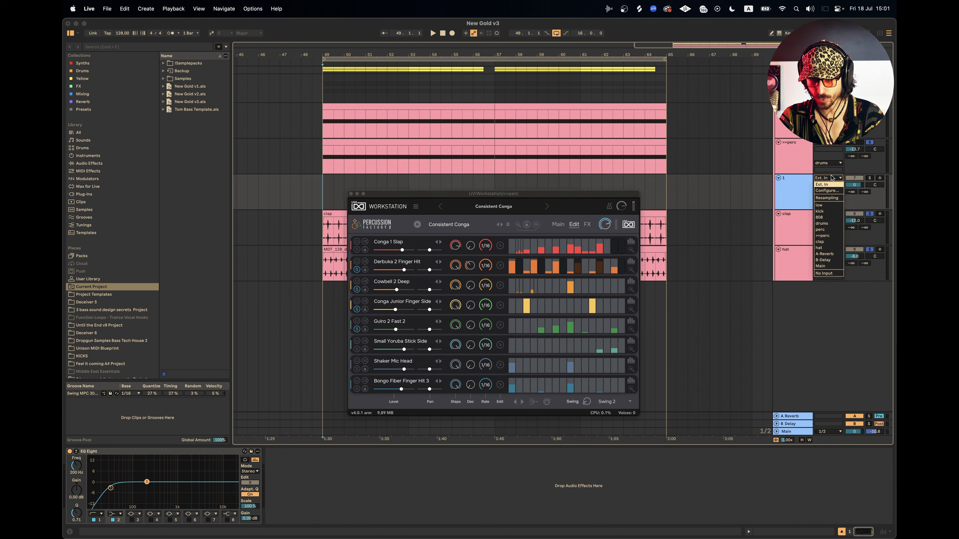
pyautogui.click(822, 235)
pyautogui.click(880, 178)
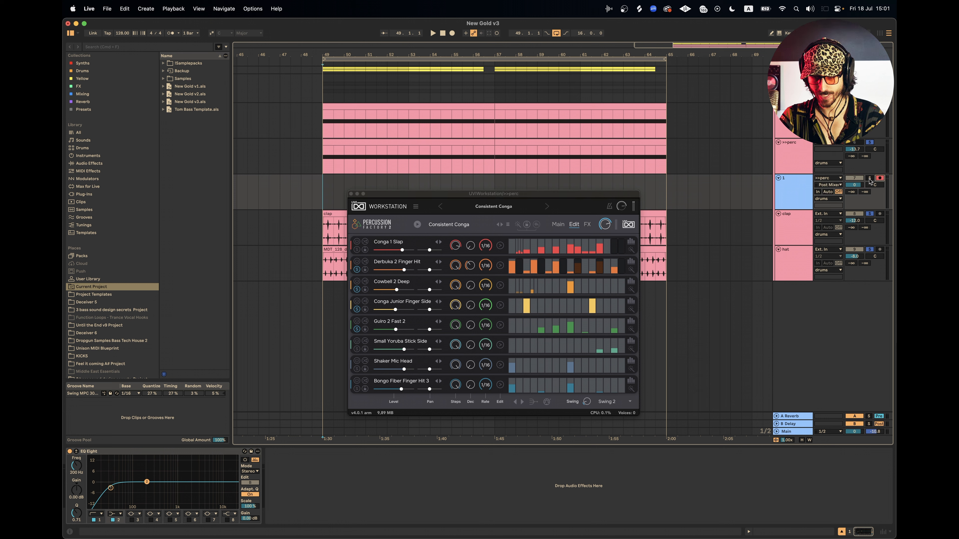
# Solo the new audio track in place of >>perc, set its volume to -17.3 dB and start recording from bar 49.
pyautogui.click(869, 179)
pyautogui.moveTo(855, 185); pyautogui.dragTo(855, 198)
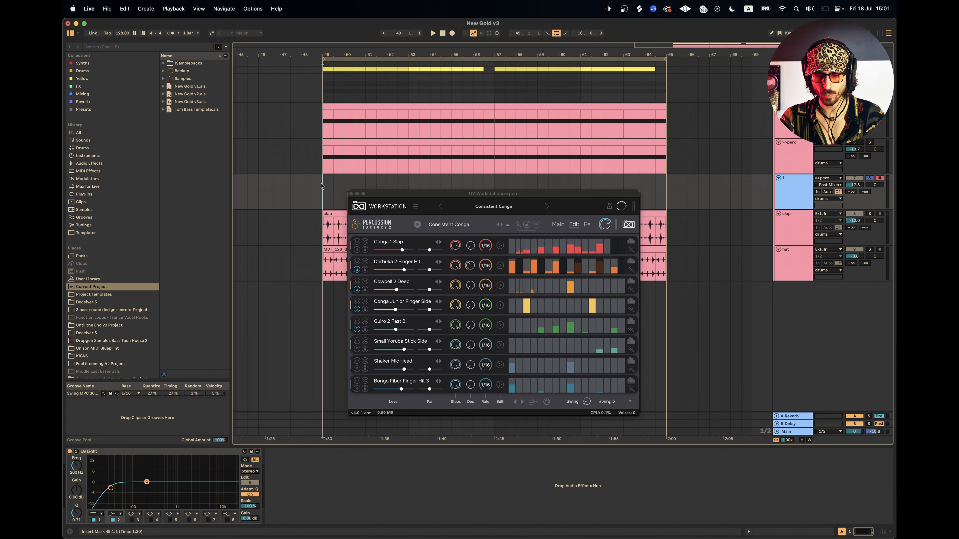
pyautogui.moveTo(532, 197); pyautogui.dragTo(529, 294)
pyautogui.click(324, 197)
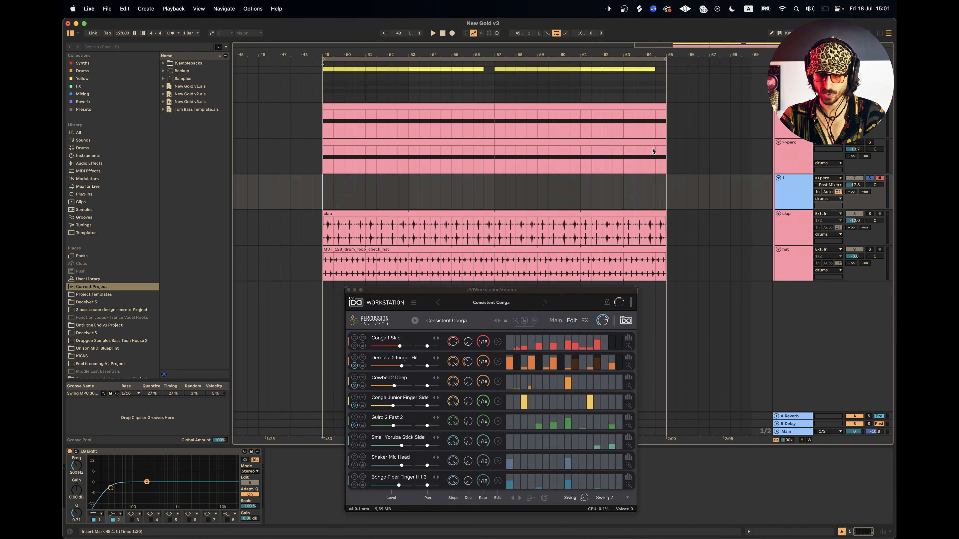
pyautogui.click(452, 33)
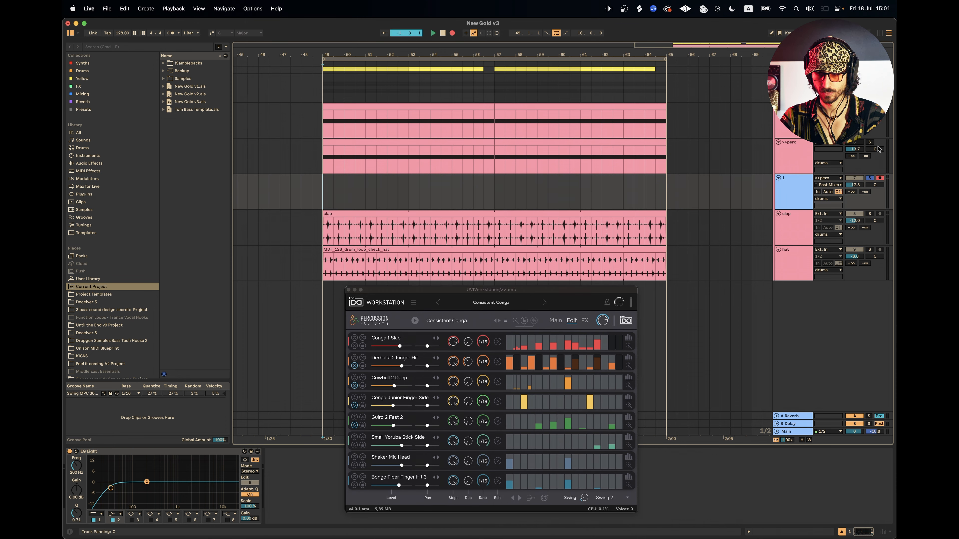
# Solo >>perc alongside the recording track, stop recording, and leave only Derbuka 2 Finger Hit soloed among the percussion slots.
pyautogui.click(870, 142)
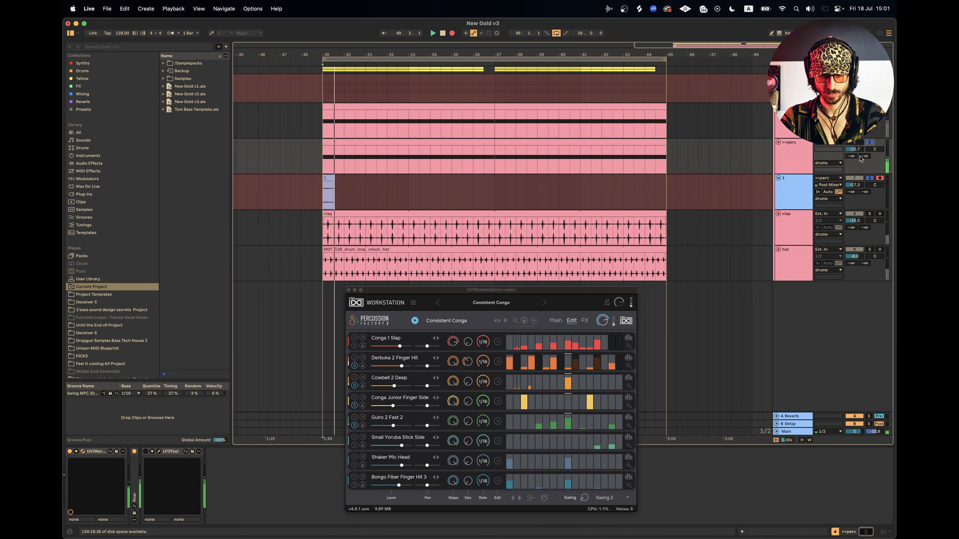
pyautogui.press('space')
pyautogui.click(354, 386)
pyautogui.click(354, 405)
pyautogui.click(354, 426)
# Record the soloed Derbuka pattern from bar 49 onto the audio track and trim the clip to end at bar 53.
pyautogui.click(453, 33)
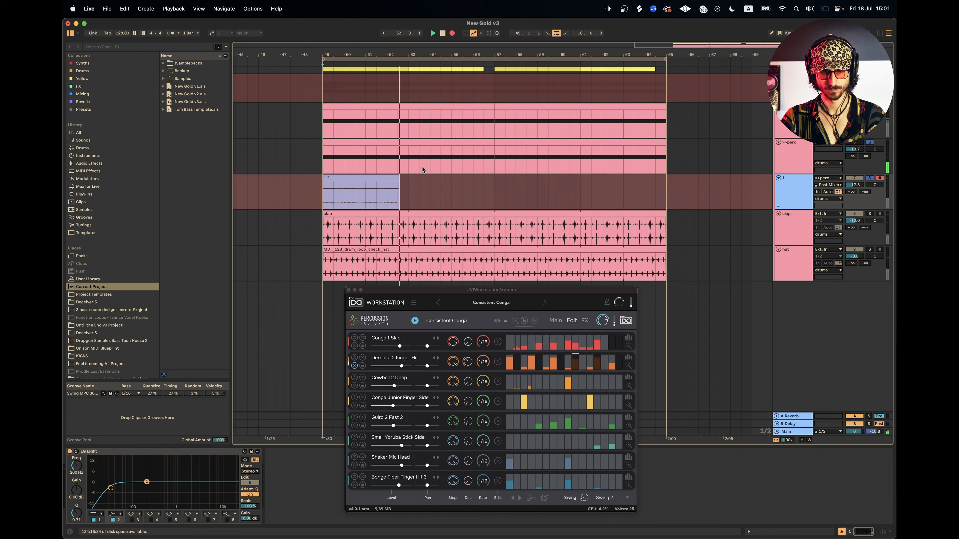
pyautogui.press('space')
pyautogui.moveTo(416, 178); pyautogui.dragTo(409, 178)
# Duplicate the recorded Derbuka track, clear the clip from the original recording track and return to bar 49.
pyautogui.click(800, 191)
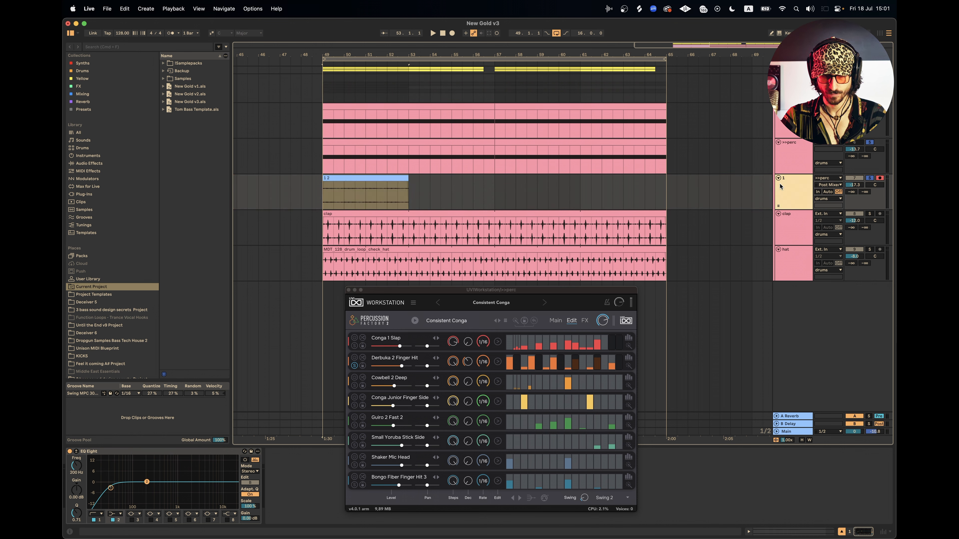
pyautogui.press('super+d')
pyautogui.click(324, 193)
pyautogui.press('Delete')
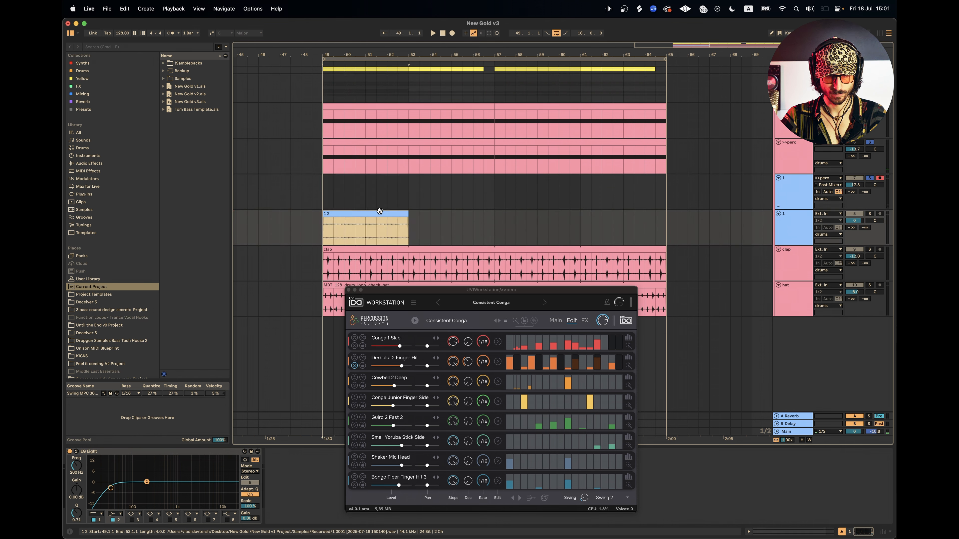
pyautogui.click(321, 194)
# Solo Cowbell 2 Deep in place of the Derbuka slot, record it from bar 49 and trim the clip to four bars.
pyautogui.click(356, 387)
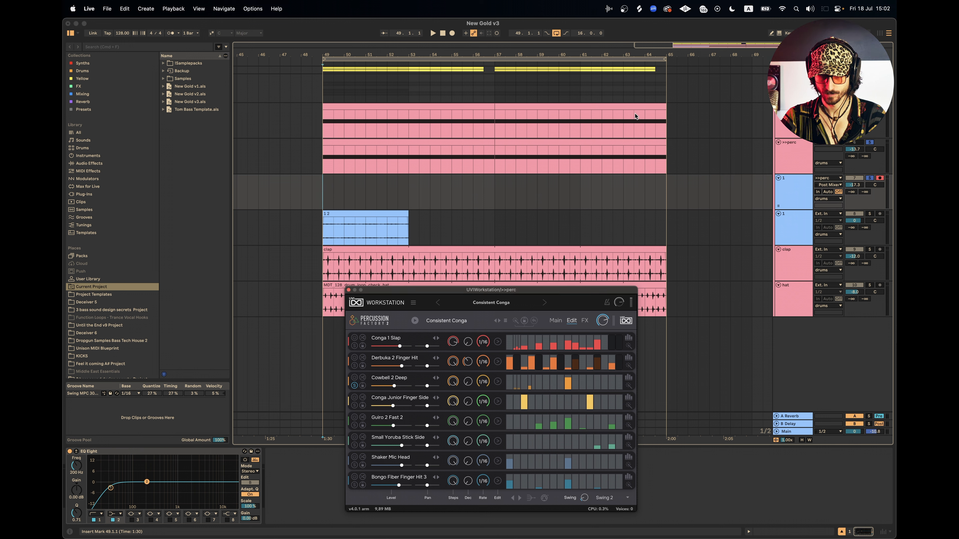
pyautogui.press('F9')
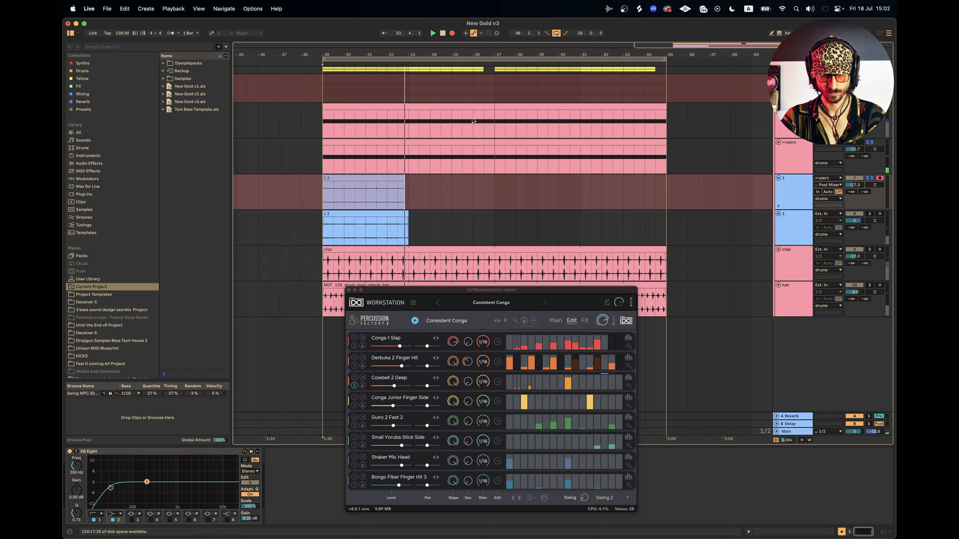
pyautogui.press('space')
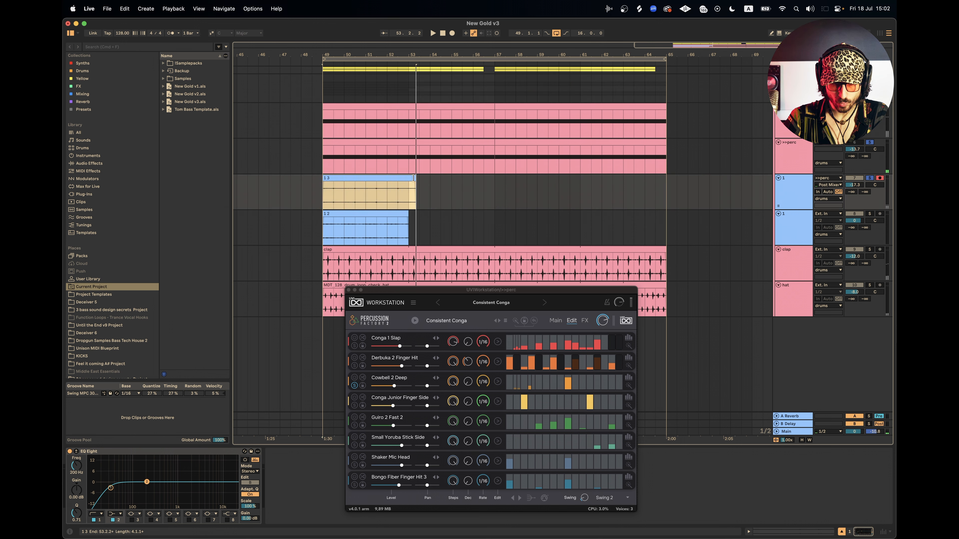
# Open the recorded Derbuka clip, raise its gain to 15.9 dB and close the percussion plug-in window.
pyautogui.moveTo(395, 290); pyautogui.dragTo(394, 339)
pyautogui.click(379, 219)
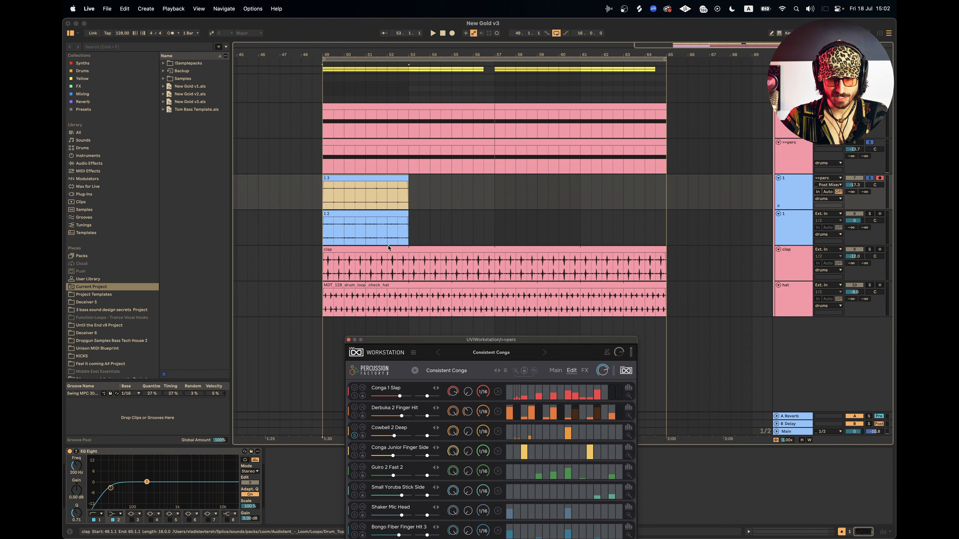
pyautogui.doubleClick(379, 219)
pyautogui.moveTo(189, 341); pyautogui.dragTo(188, 330)
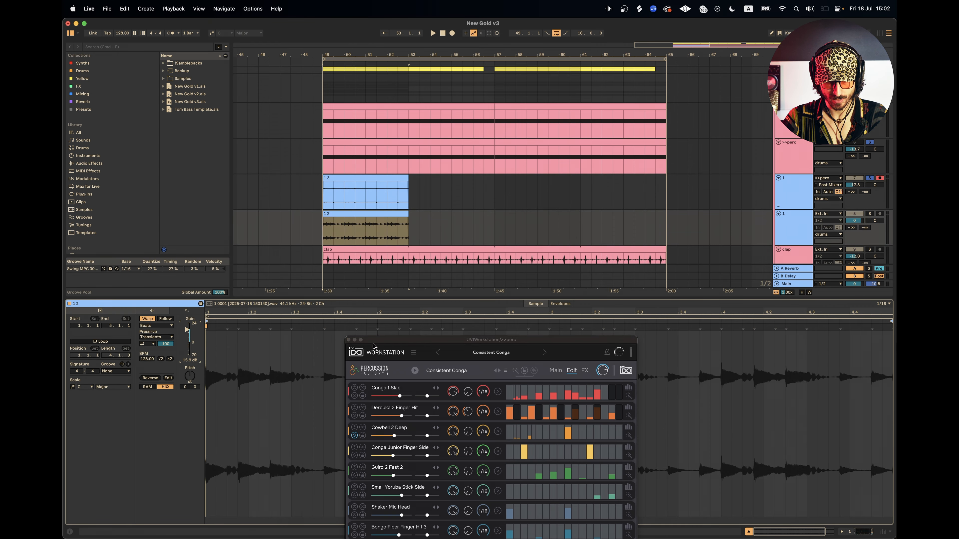
pyautogui.click(348, 340)
# Enlarge the duplicated Derbuka track, solo it and set its volume to -13.3 dB.
pyautogui.scroll(5, 424, 177)
pyautogui.scroll(-4, 424, 176)
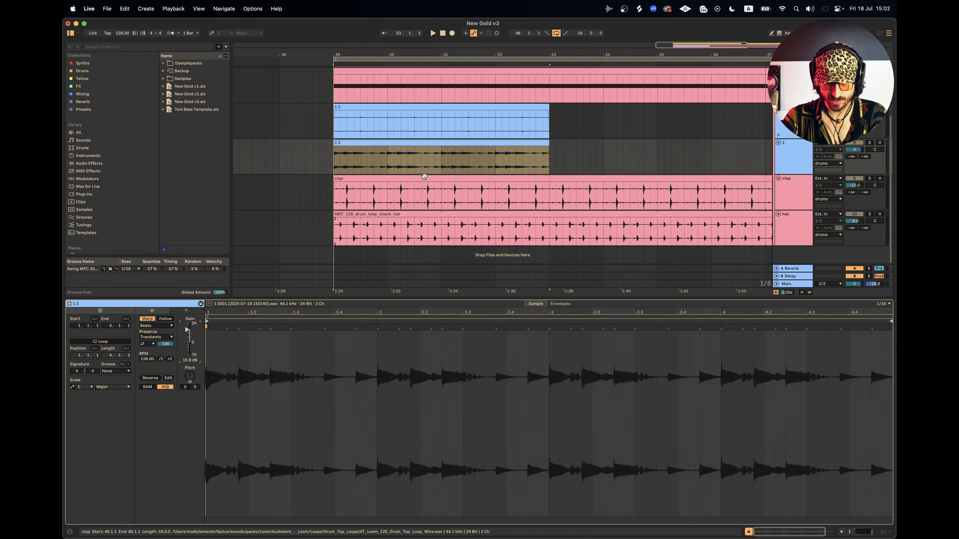
pyautogui.click(796, 155)
pyautogui.hotkey('alt', '+')
pyautogui.scroll(1, 464, 186)
pyautogui.scroll(2, 464, 186)
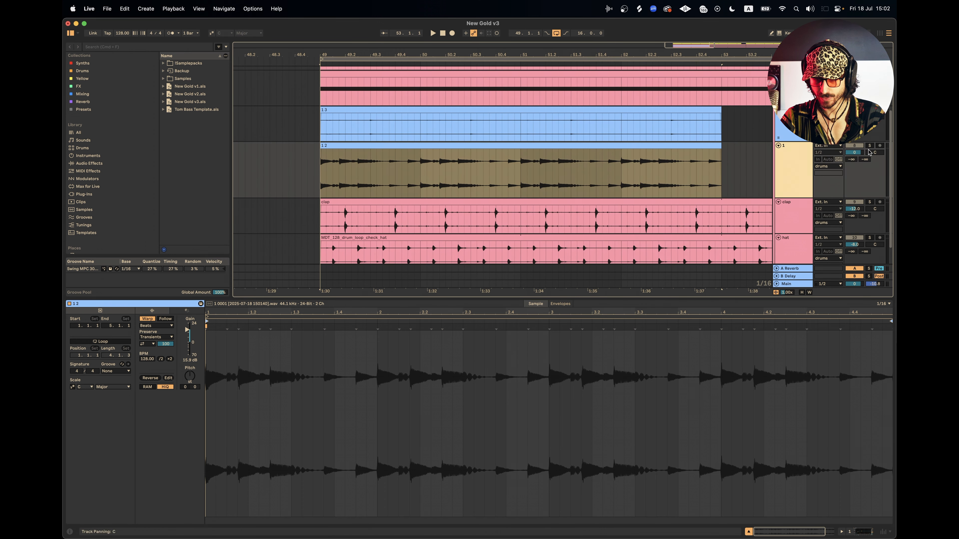
pyautogui.click(869, 147)
pyautogui.moveTo(854, 152); pyautogui.dragTo(854, 163)
# Consolidate the Derbuka audio between 49.2.3 and 49.3 into its own clip.
pyautogui.scroll(4, 371, 213)
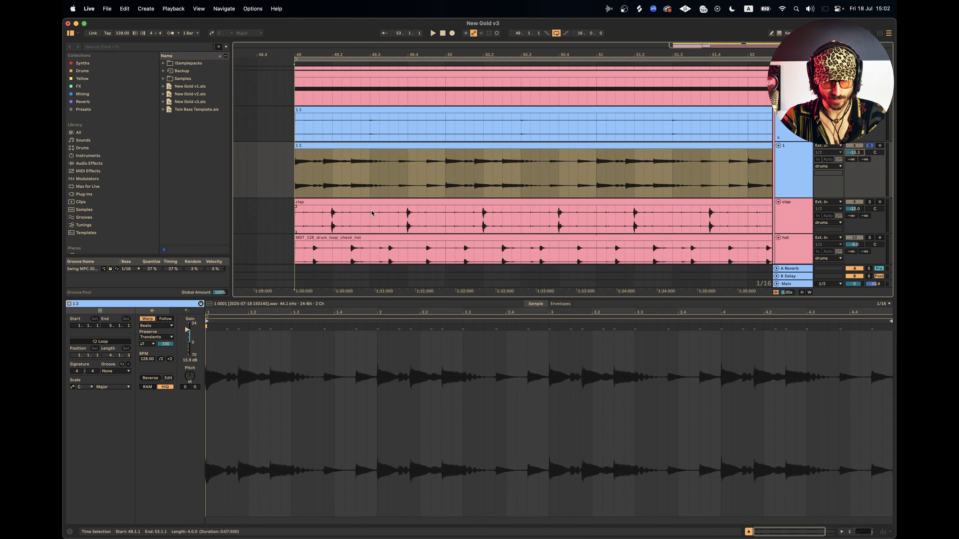
pyautogui.hscroll(-2, 403, 162)
pyautogui.moveTo(390, 168); pyautogui.dragTo(420, 143)
pyautogui.press('super+j')
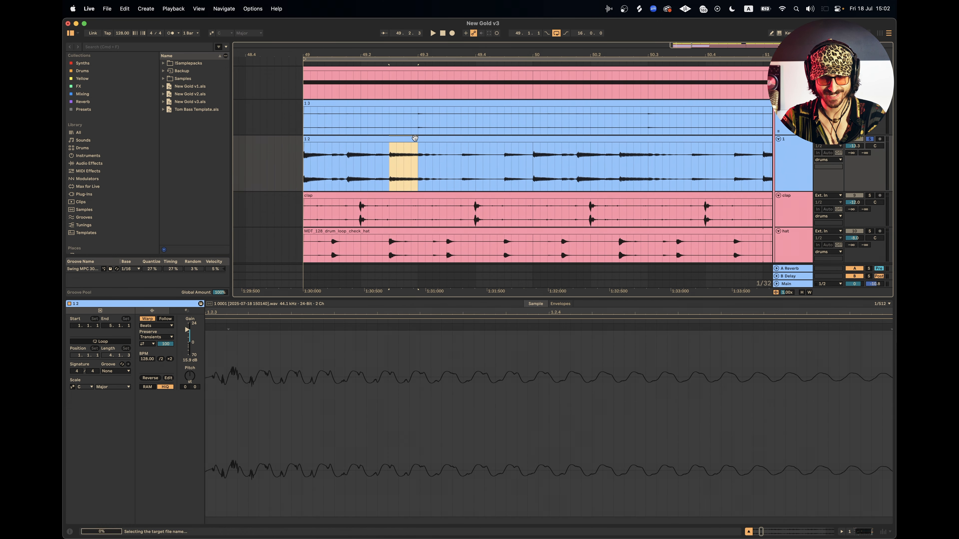
# Play the edited Derbuka recording from bar 49 to check it, and stop playback.
pyautogui.click(295, 173)
pyautogui.press('space')
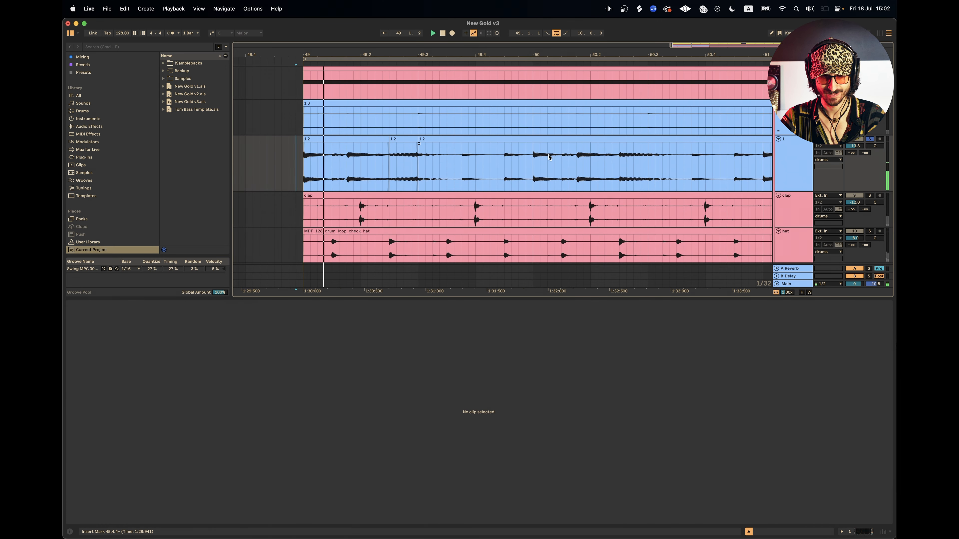
pyautogui.press('space')
pyautogui.click(305, 169)
pyautogui.press('space')
pyautogui.scroll(-3, 421, 170)
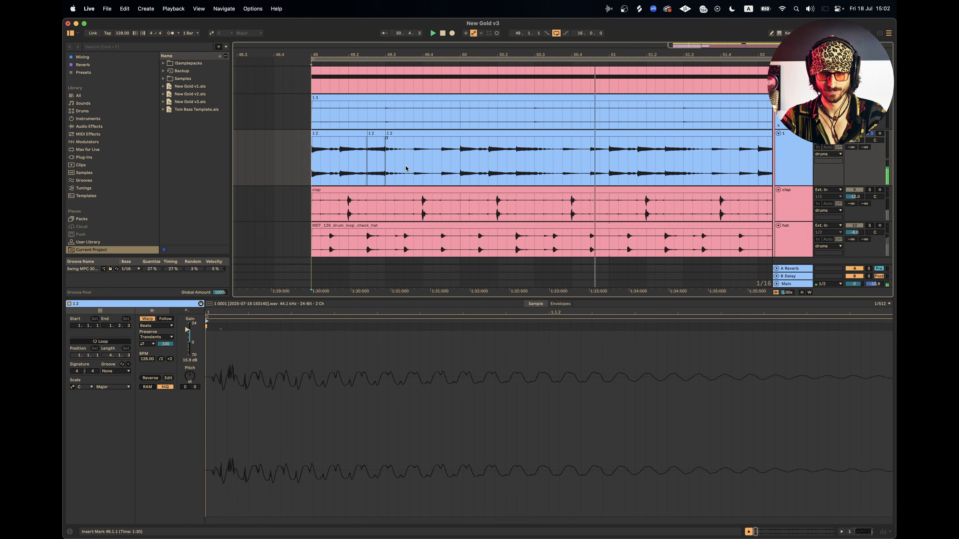
pyautogui.hscroll(4, 407, 167)
pyautogui.press('space')
# Delete both blue audio tracks holding the Derbuka and Cowbell recordings.
pyautogui.scroll(-5, 537, 163)
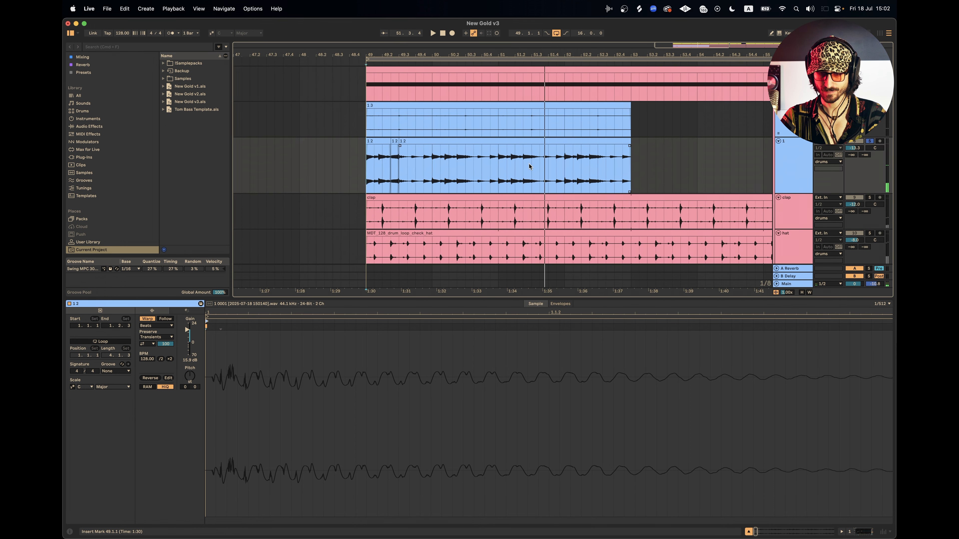
pyautogui.scroll(3, 532, 167)
pyautogui.click(809, 173)
pyautogui.keyDown('shift'); pyautogui.click(789, 209); pyautogui.keyUp('shift')
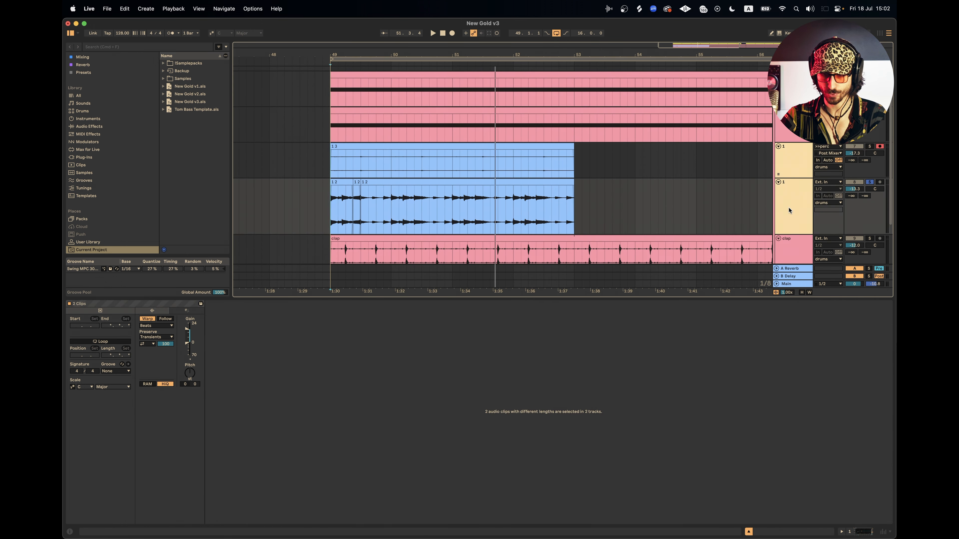
pyautogui.press('Delete')
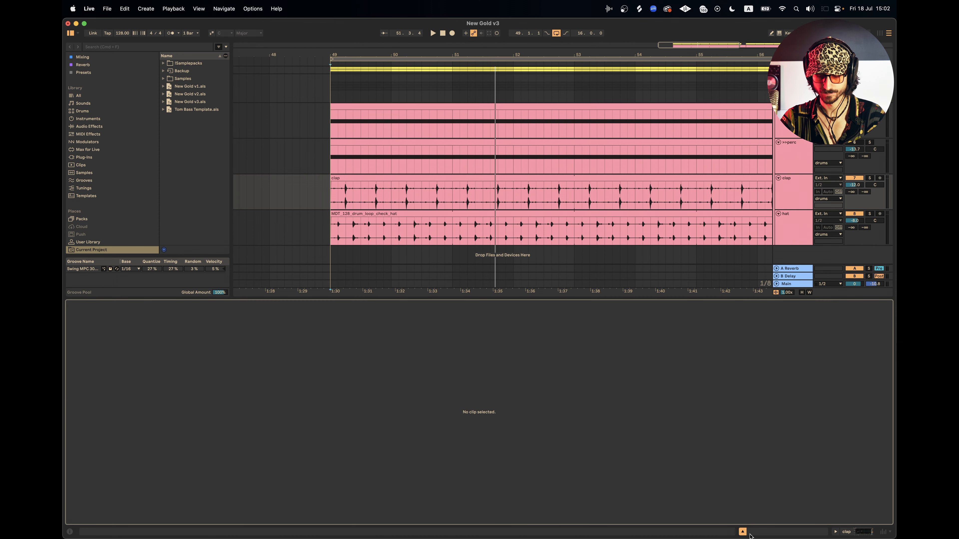